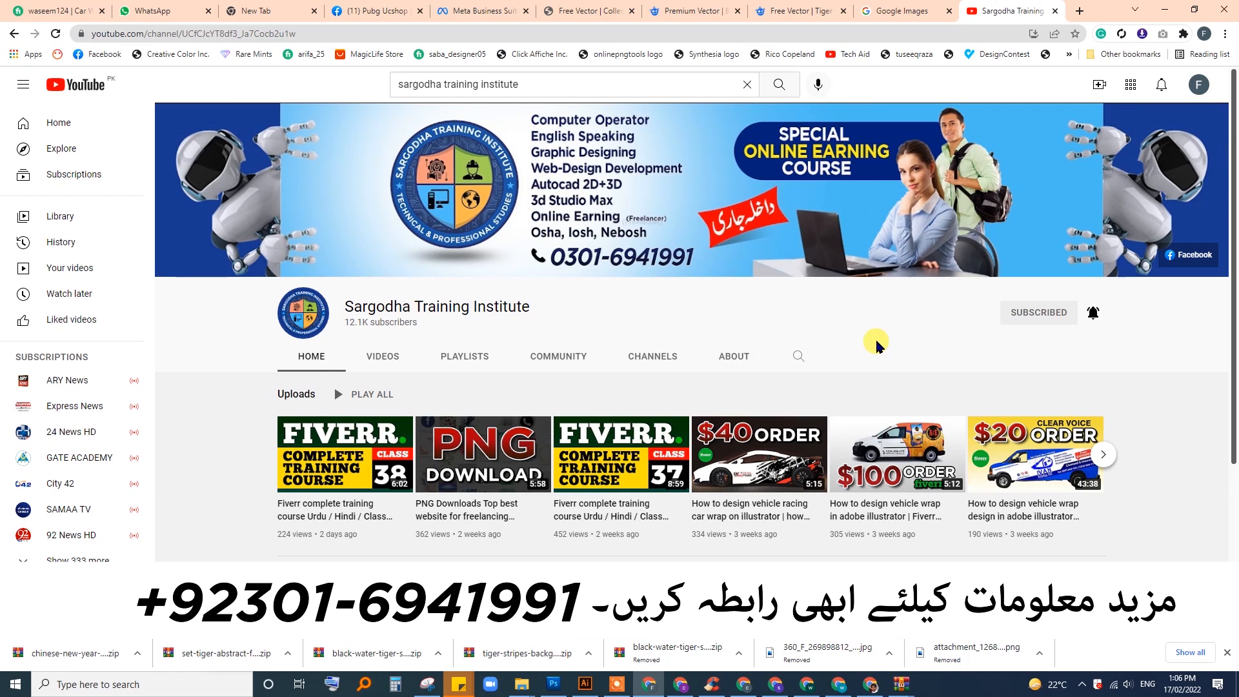
Switch to Adobe Illustrator and examine the COSYMFIT logo versions on the white and black backgrounds.
{"action": "left_click", "coordinate": [585, 684]}
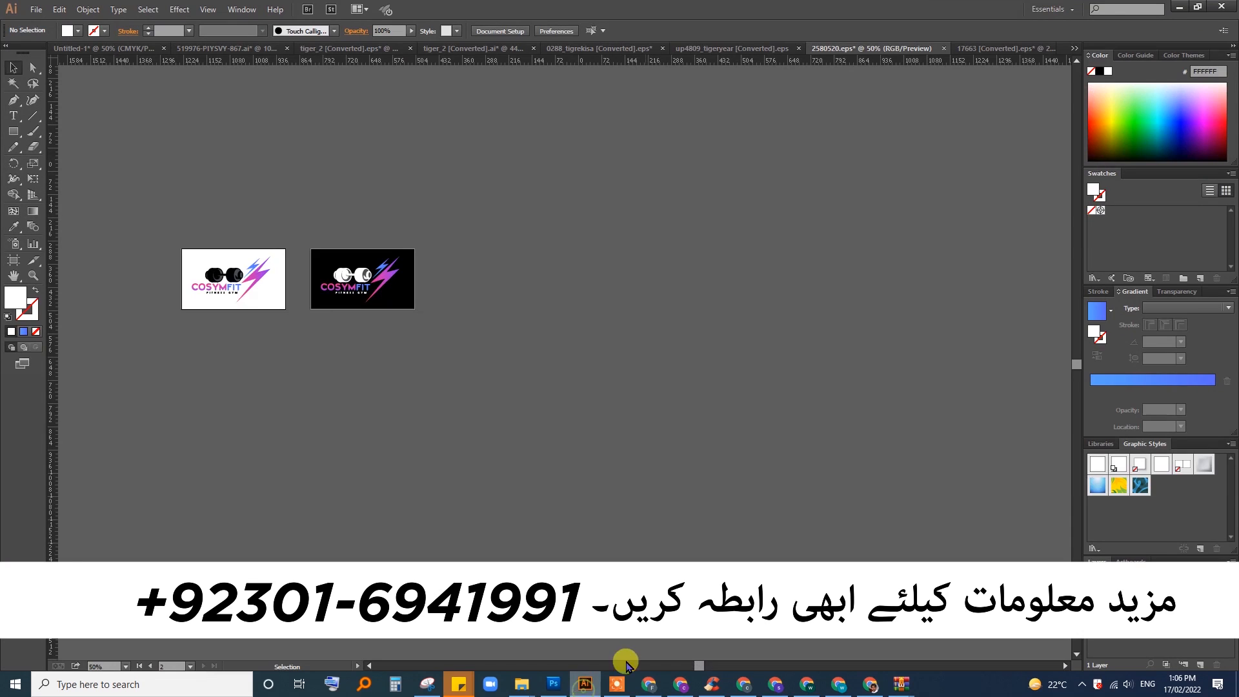
{"action": "left_click_drag", "start_coordinate": [463, 416], "coordinate": [550, 415]}
{"action": "key", "text": "z"}
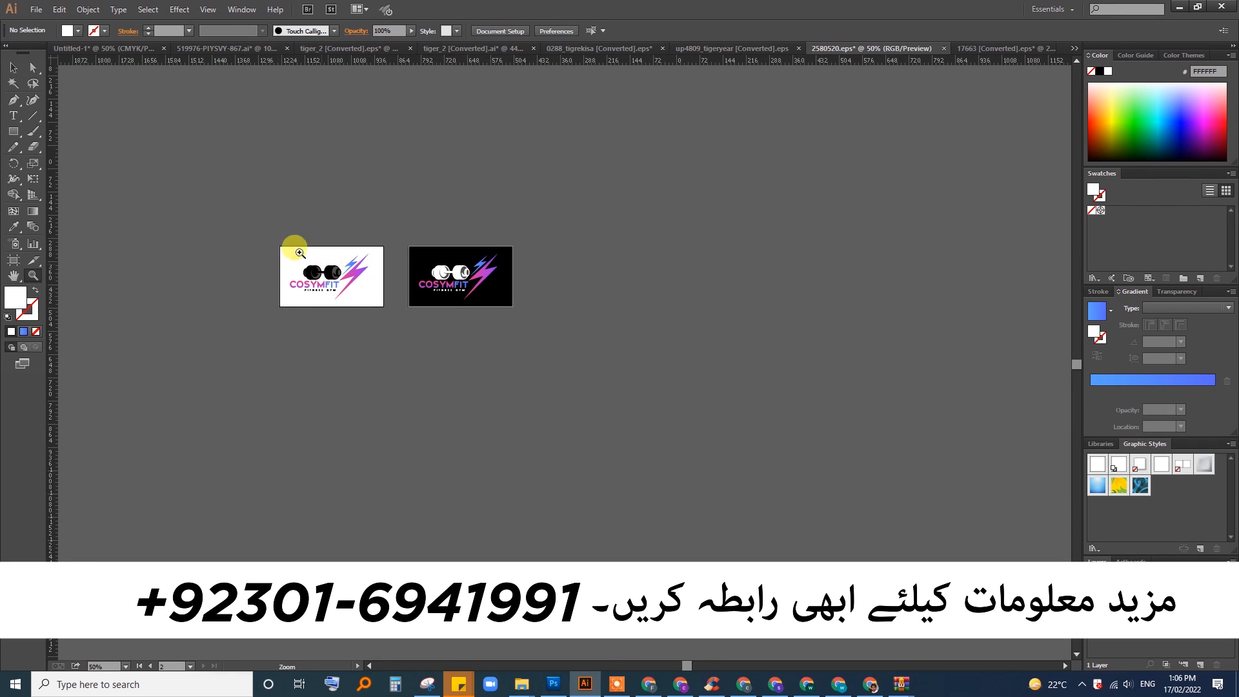
{"action": "left_click_drag", "start_coordinate": [257, 231], "coordinate": [563, 341]}
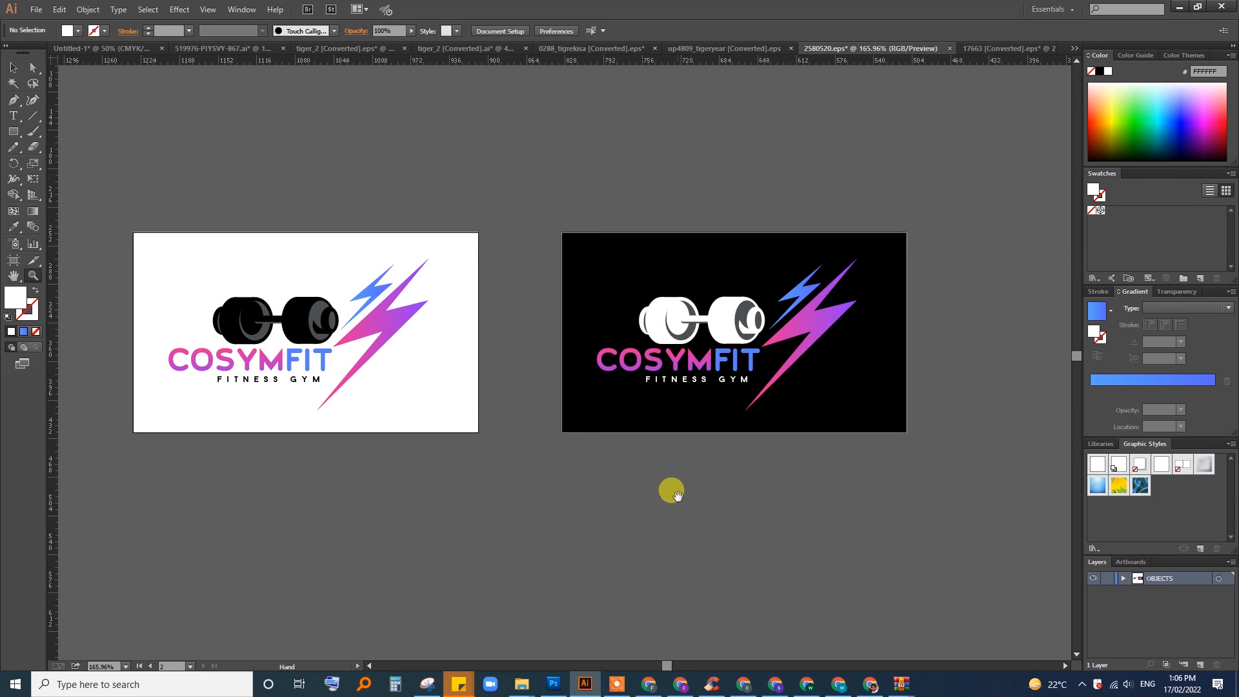
{"action": "left_click_drag", "start_coordinate": [669, 491], "coordinate": [678, 464]}
{"action": "key", "text": "v"}
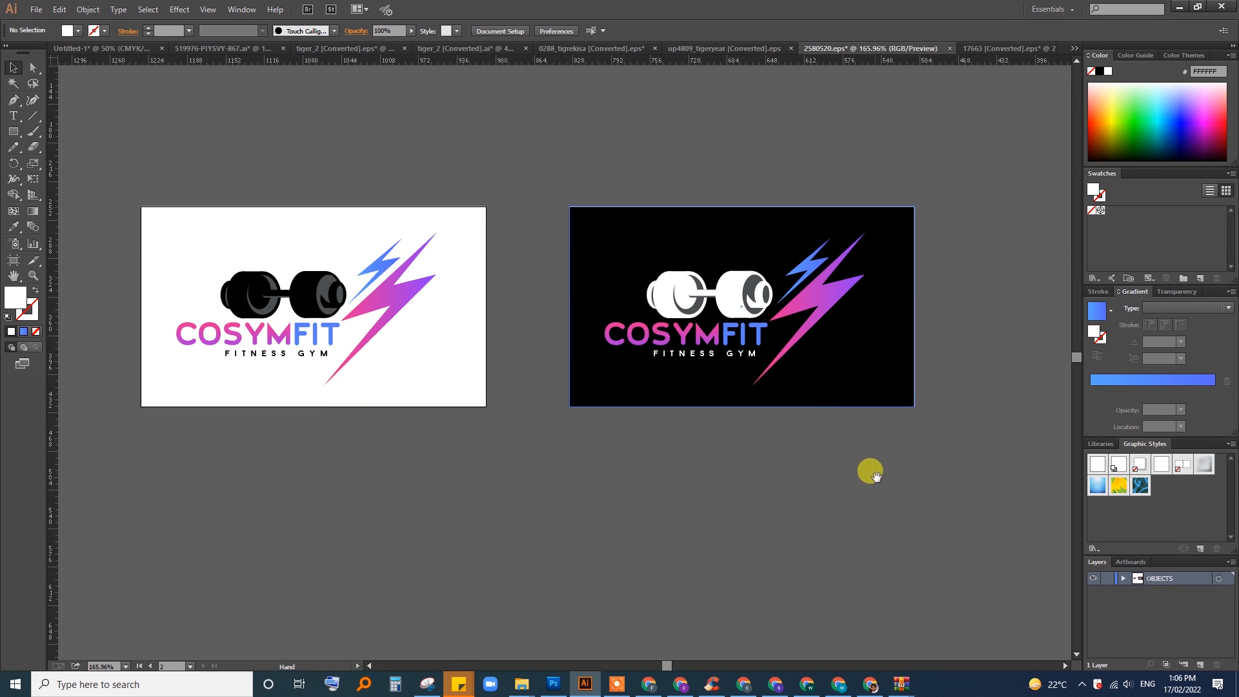
Draw a new artboard about 1126 × 800 px on the empty canvas beside the two logo artboards.
{"action": "left_click_drag", "start_coordinate": [885, 497], "coordinate": [381, 482]}
{"action": "left_click_drag", "start_coordinate": [764, 450], "coordinate": [656, 443]}
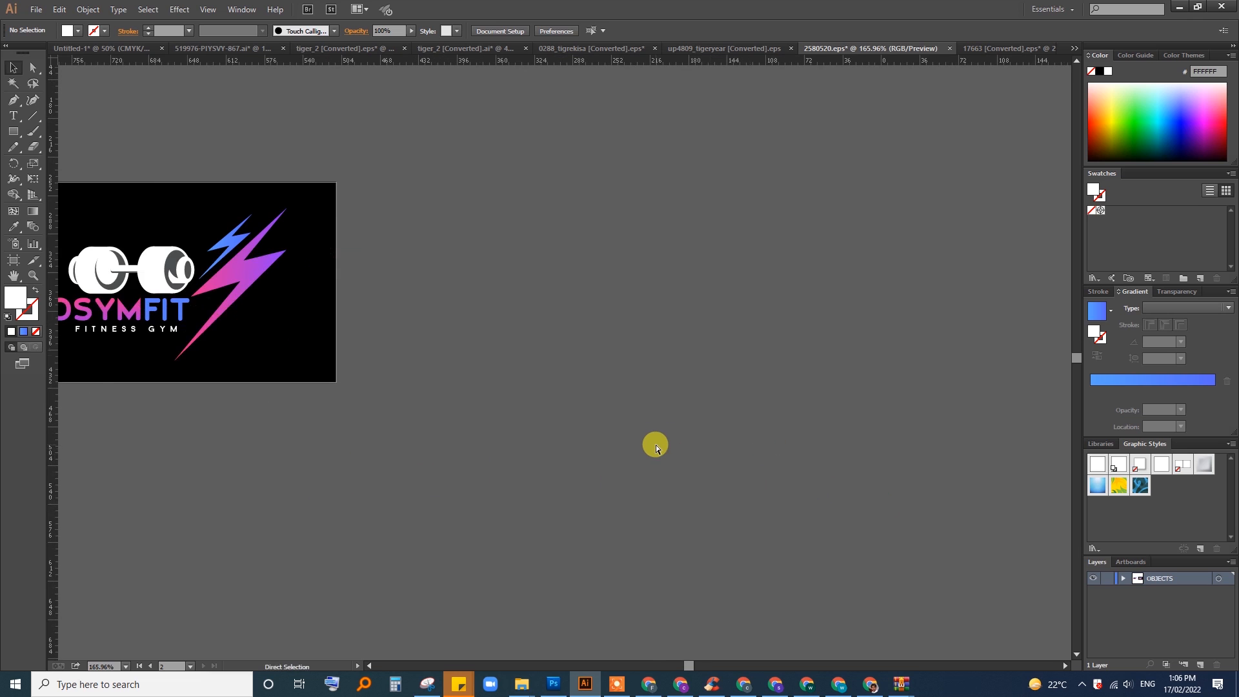
{"action": "key", "text": "ctrl+1"}
{"action": "left_click_drag", "start_coordinate": [739, 408], "coordinate": [626, 387]}
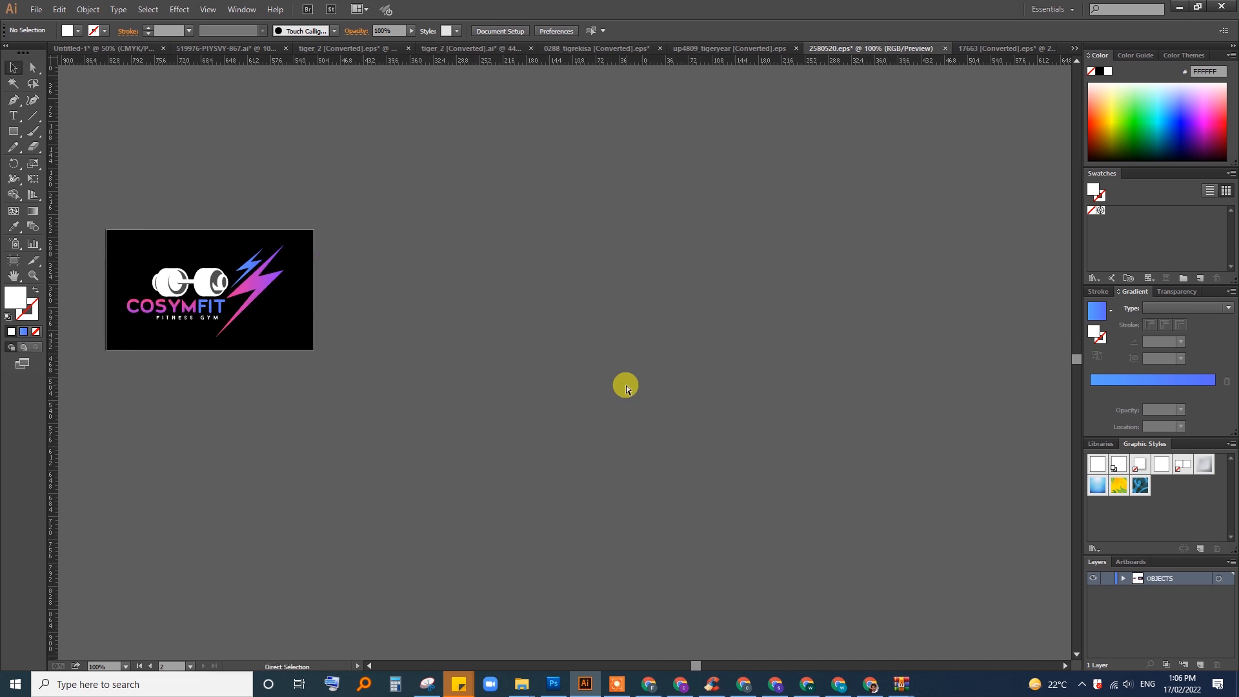
{"action": "key", "text": "ctrl+minus"}
{"action": "key", "text": "ctrl+minus"}
{"action": "left_click_drag", "start_coordinate": [711, 349], "coordinate": [563, 320]}
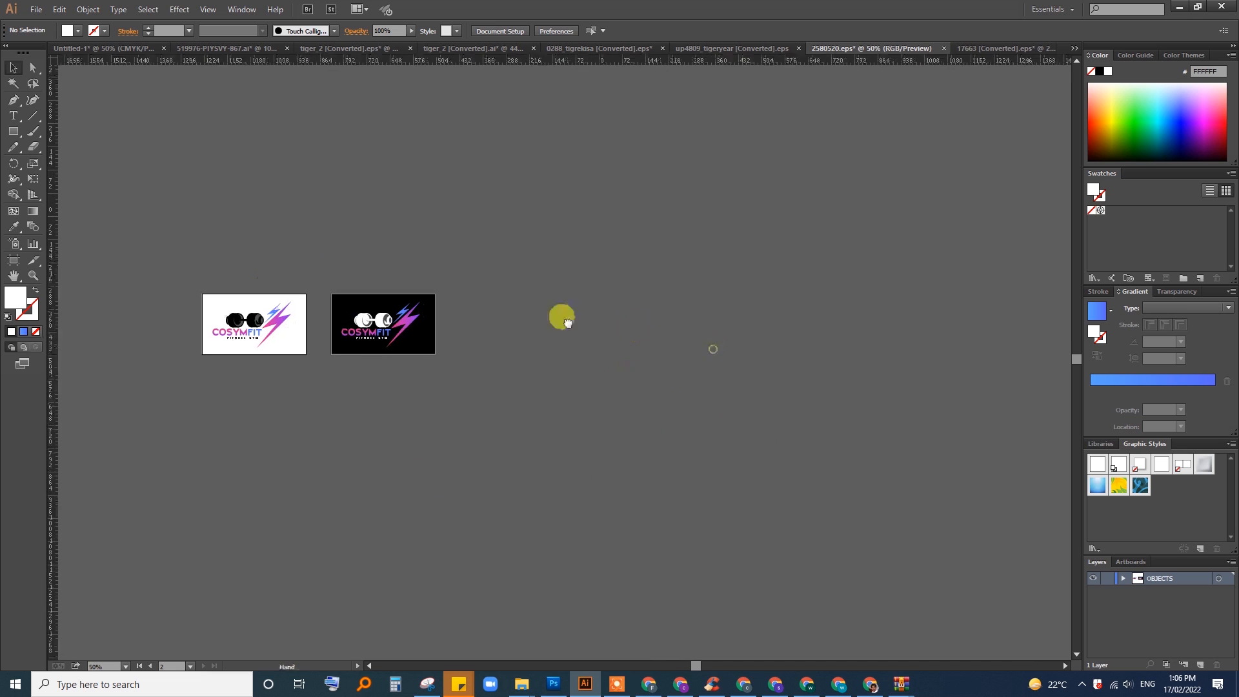
{"action": "left_click", "coordinate": [13, 260]}
{"action": "left_click_drag", "start_coordinate": [385, 201], "coordinate": [749, 459]}
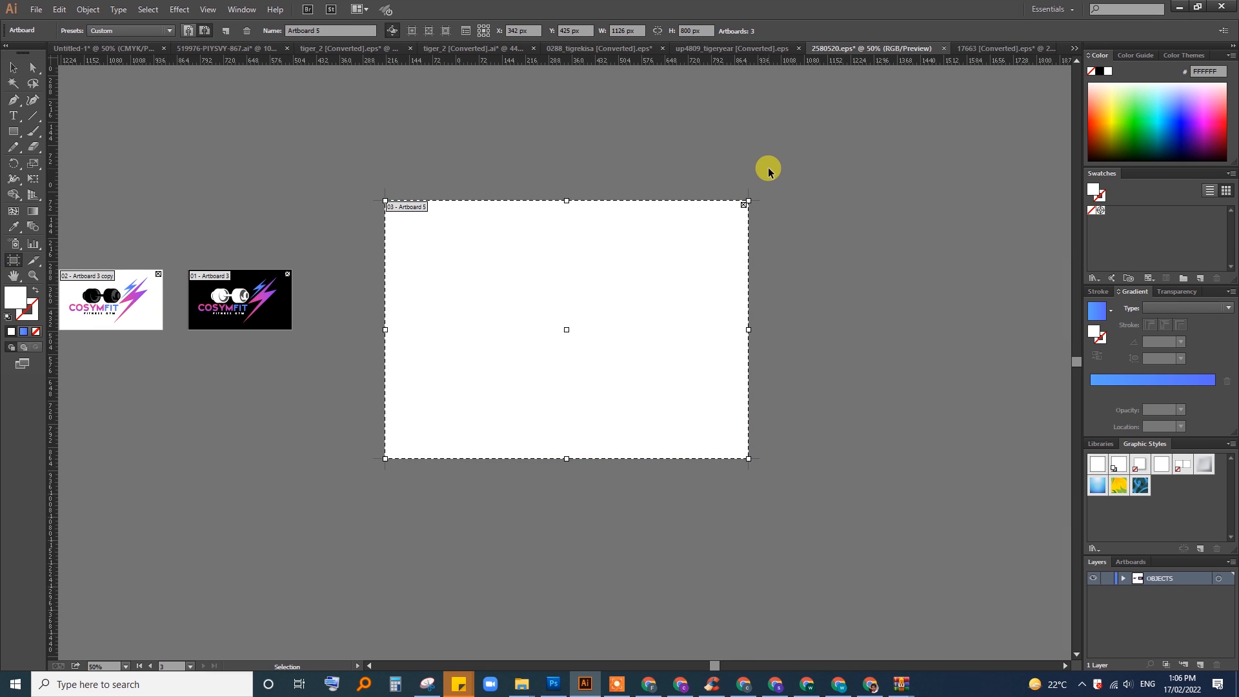
Set the new artboard's size to 1280 px wide and 769 px high.
{"action": "right_click", "coordinate": [872, 60]}
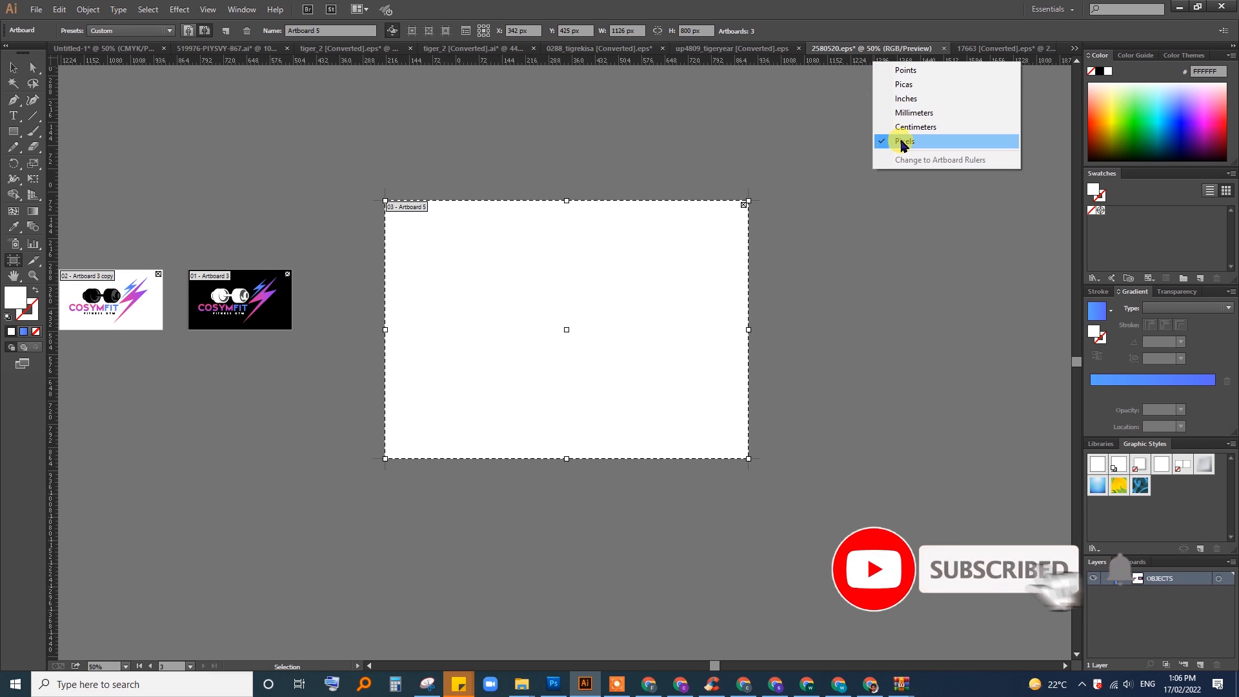
{"action": "left_click", "coordinate": [607, 268]}
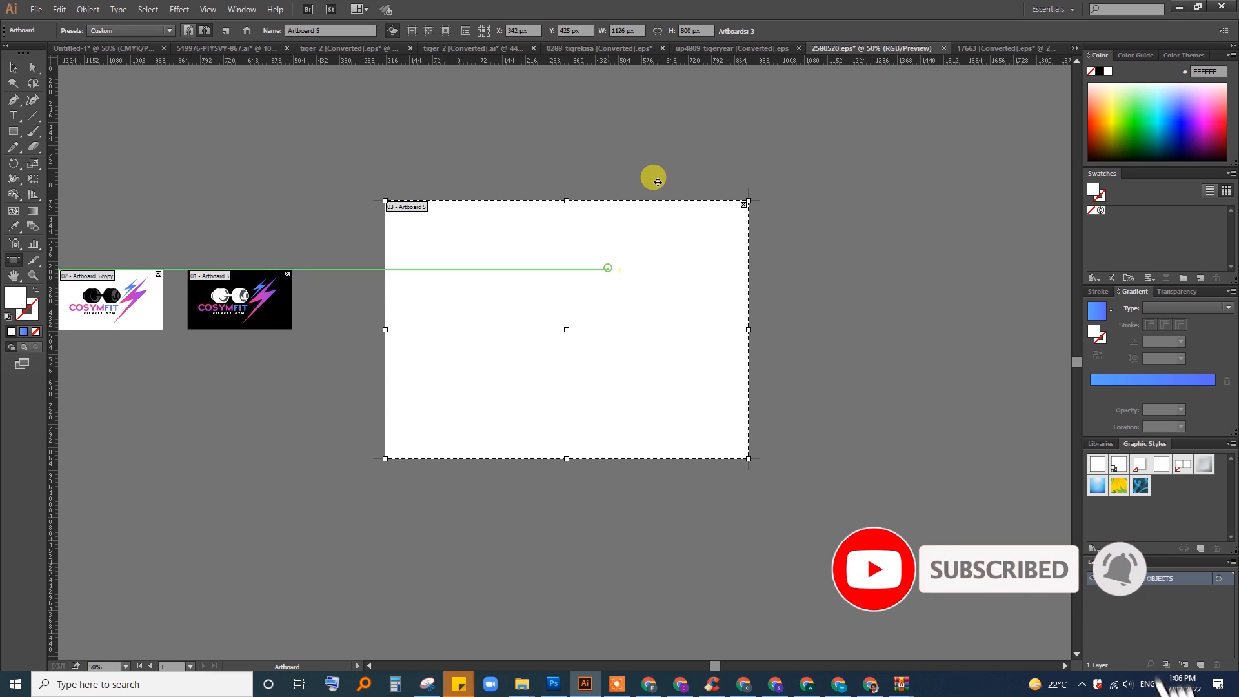
{"action": "left_click", "coordinate": [636, 27]}
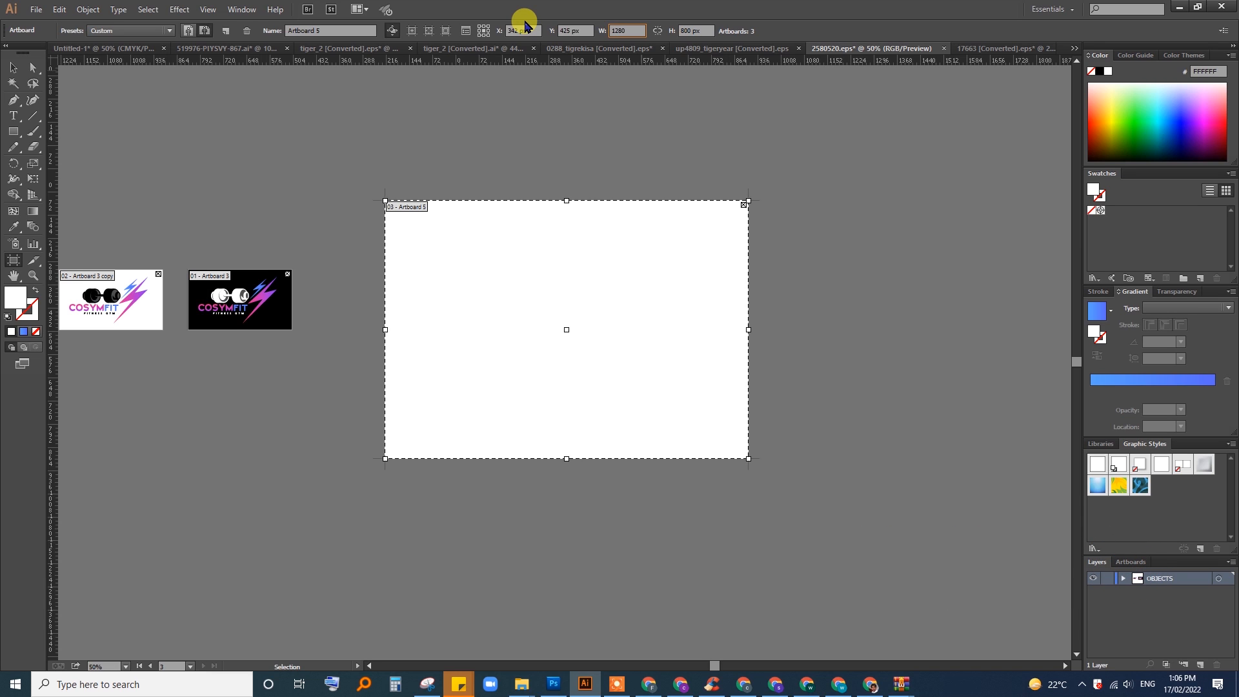
{"action": "type", "text": "1280"}
{"action": "key", "text": "Tab"}
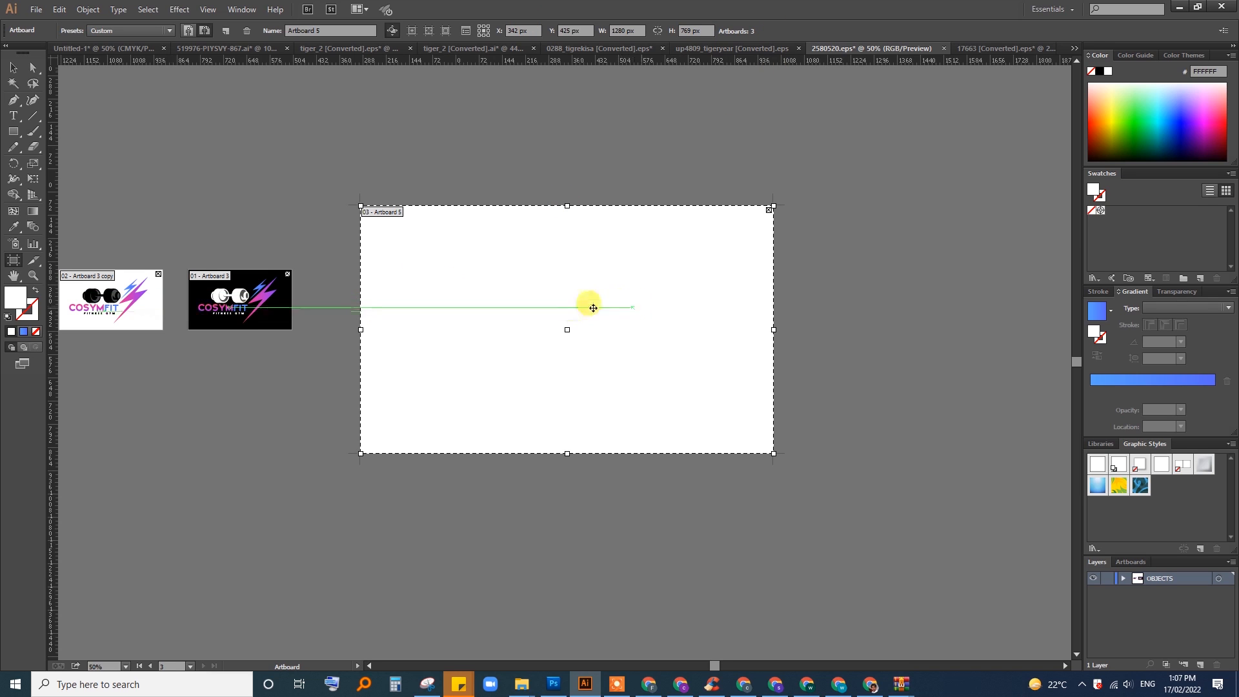
Draw a 640 × 769 px rectangle covering the right half of the large artboard and fill it black.
{"action": "left_click", "coordinate": [14, 132]}
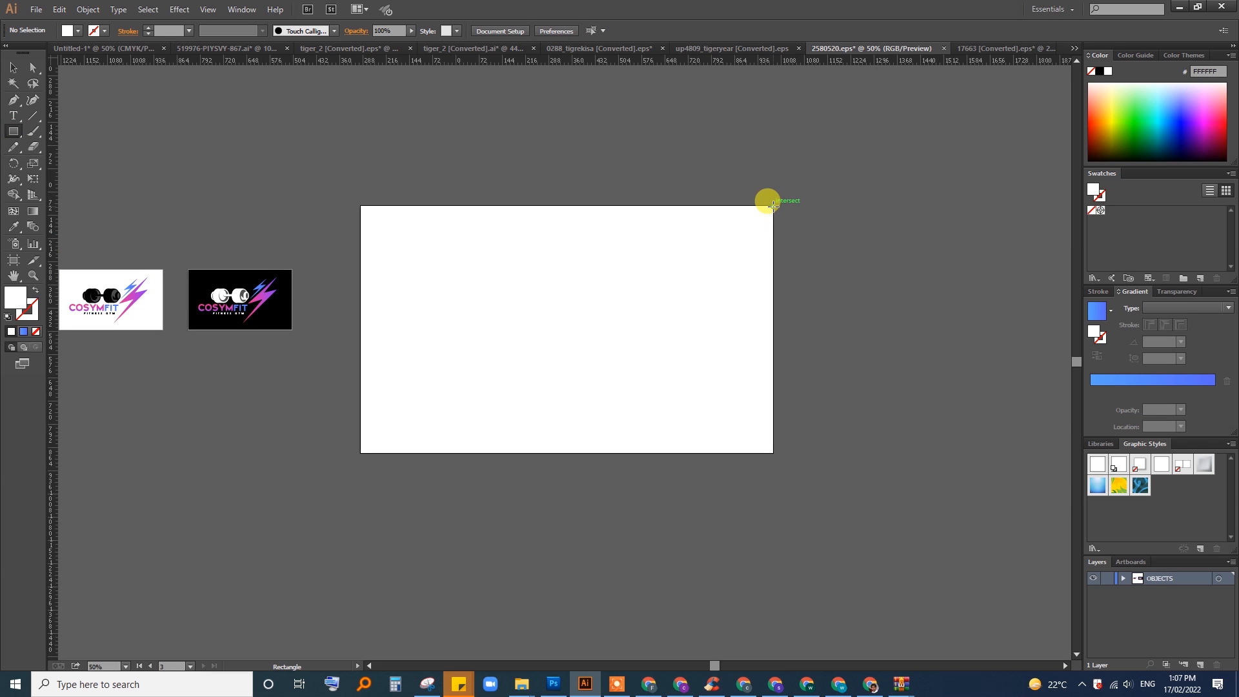
{"action": "left_click_drag", "start_coordinate": [772, 205], "coordinate": [567, 453]}
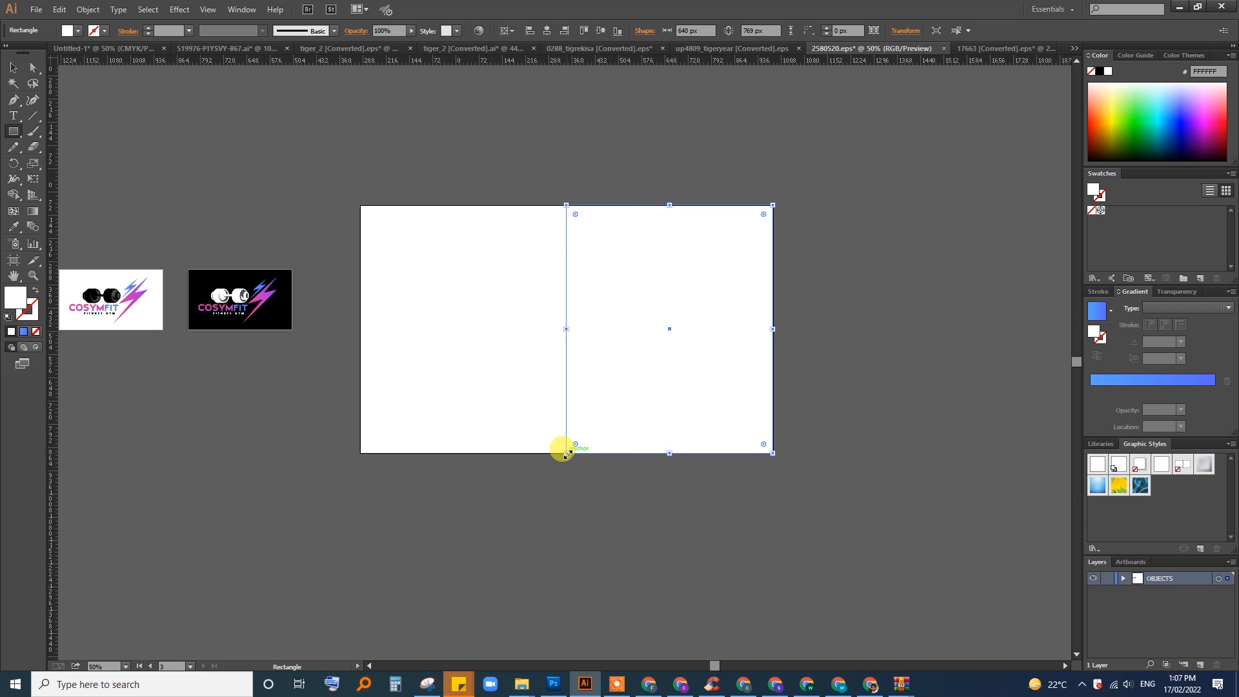
{"action": "left_click", "coordinate": [13, 67]}
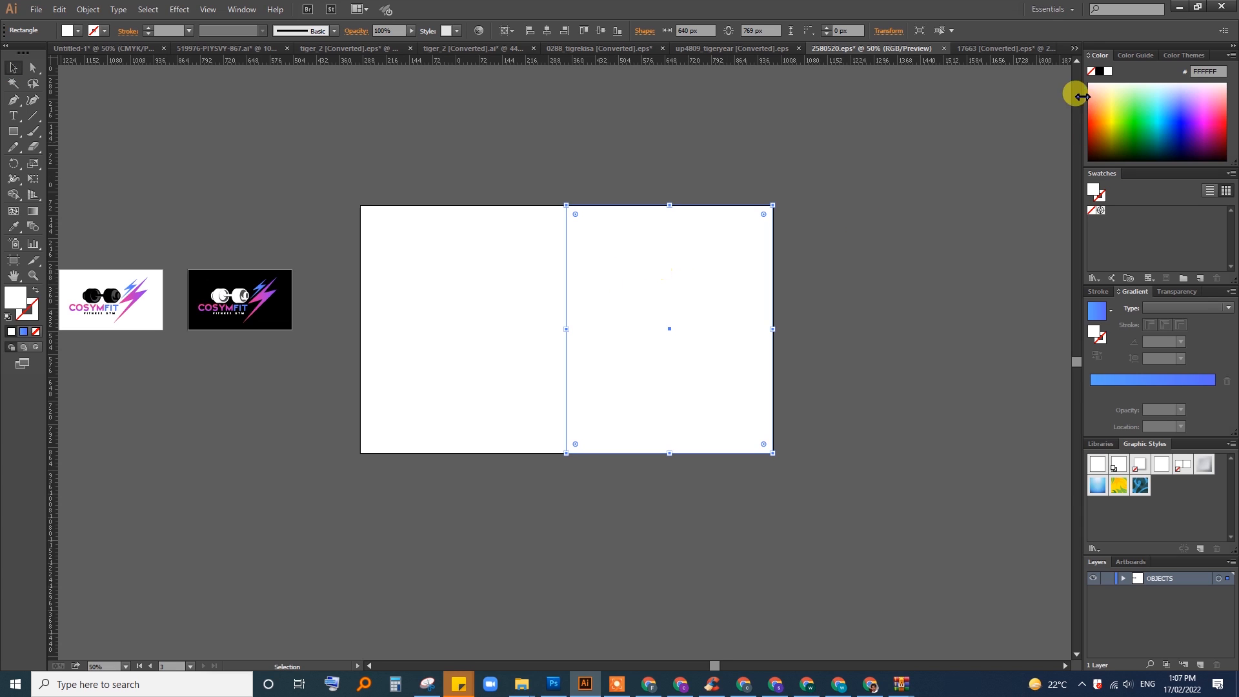
{"action": "left_click", "coordinate": [1099, 72]}
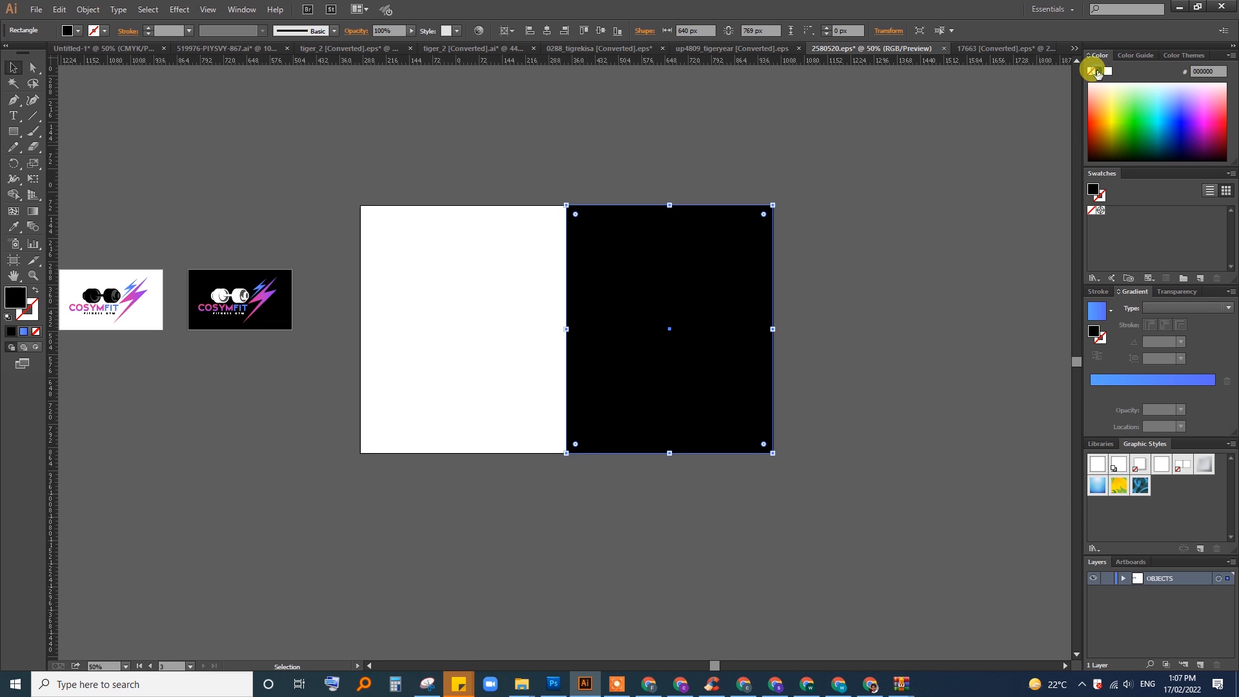
{"action": "left_click", "coordinate": [827, 297]}
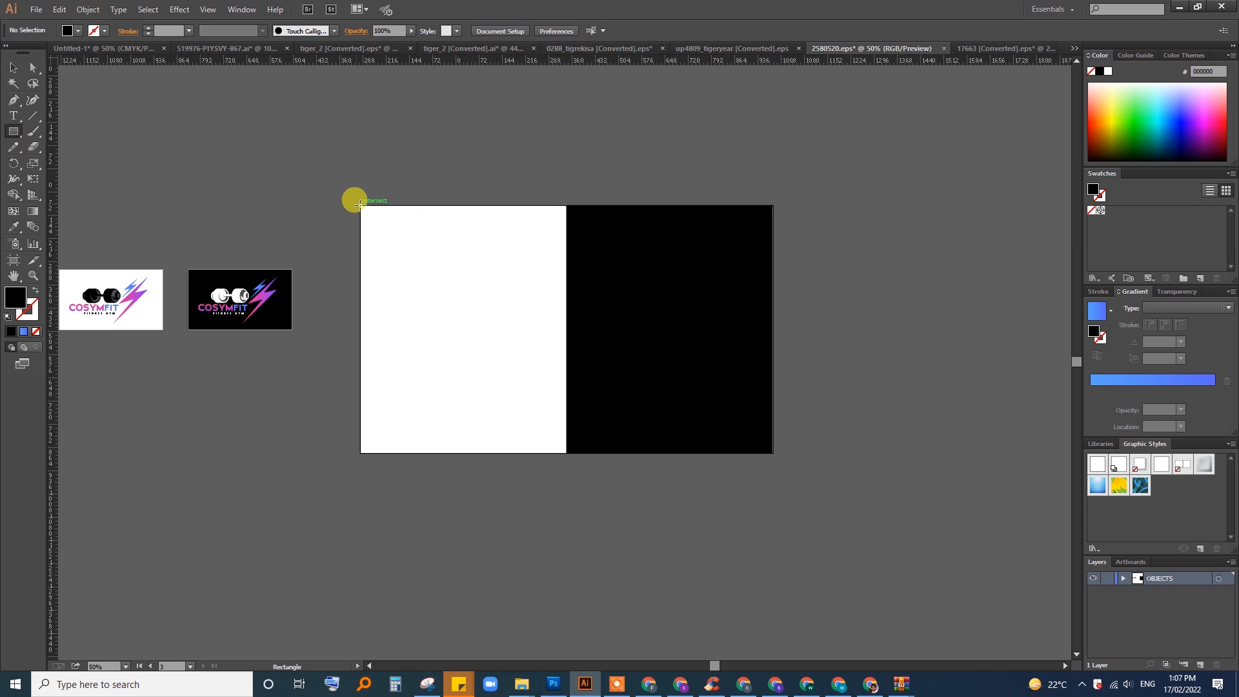
Draw a black rectangle 384.5 px high over the artboard's upper-left quarter and narrow it to 453 px.
{"action": "left_click_drag", "start_coordinate": [368, 215], "coordinate": [565, 327]}
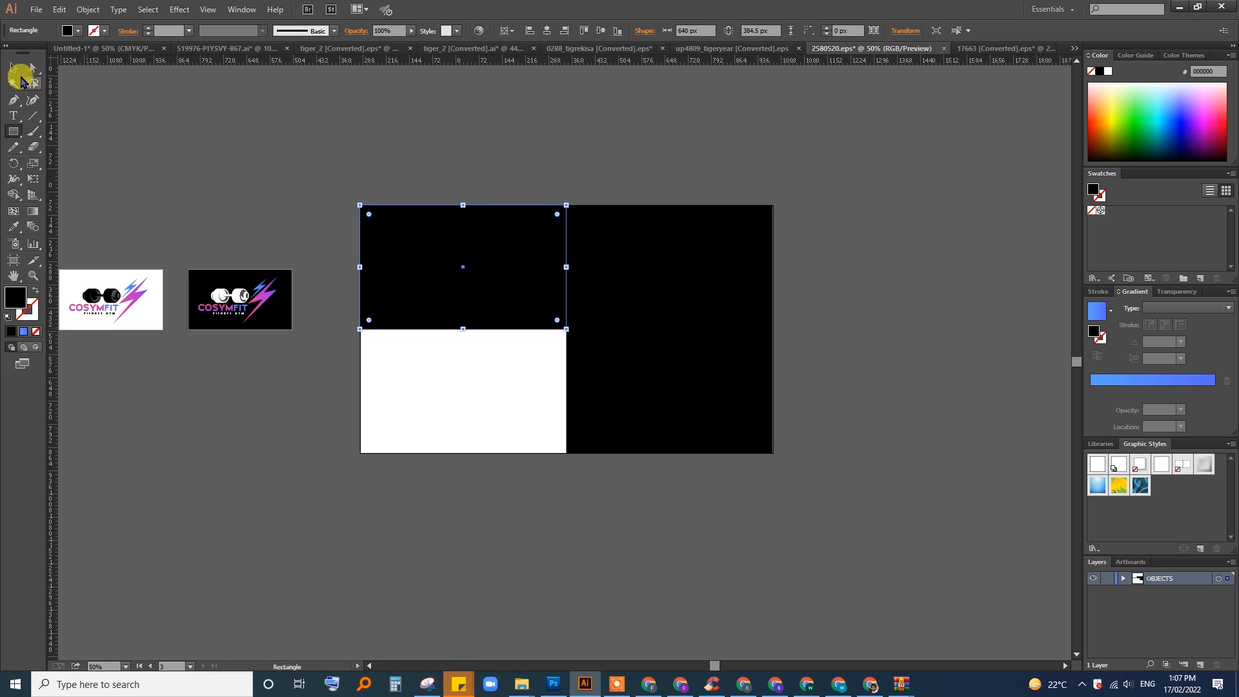
{"action": "left_click", "coordinate": [13, 67]}
{"action": "left_click_drag", "start_coordinate": [566, 266], "coordinate": [505, 270]}
Widen the right-hand black rectangle leftward until it meets the edge of the upper-left rectangle.
{"action": "left_click", "coordinate": [603, 276]}
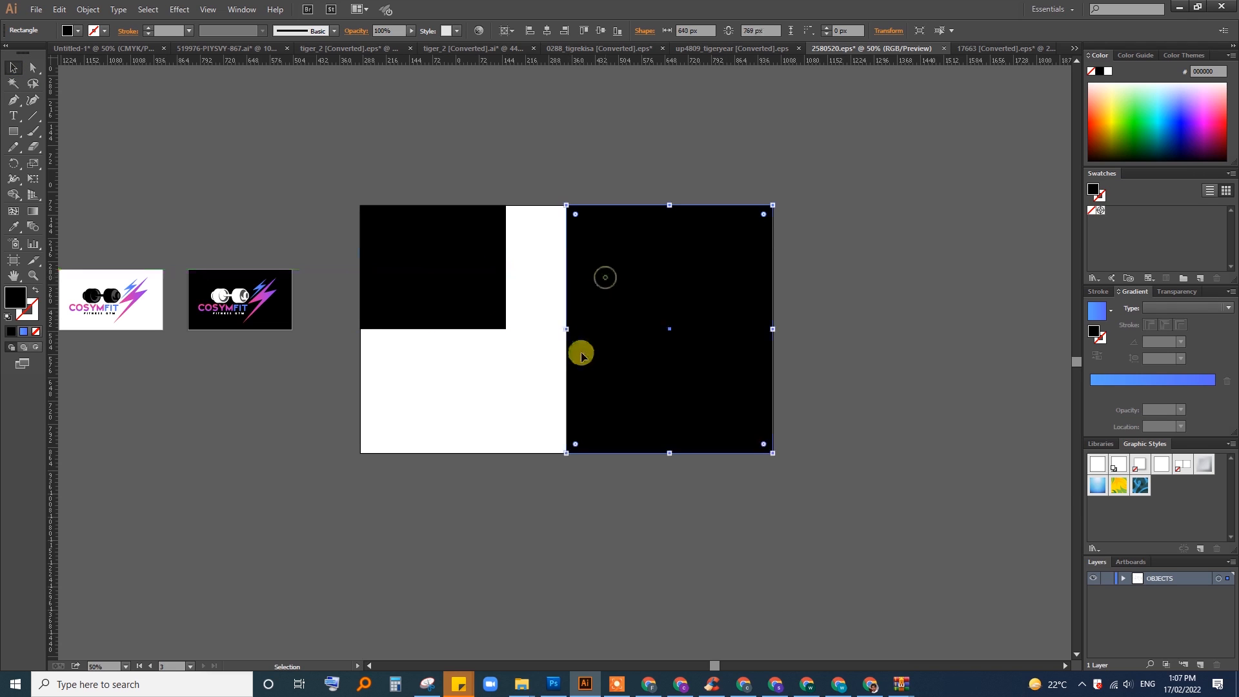
{"action": "left_click_drag", "start_coordinate": [566, 331], "coordinate": [506, 329]}
{"action": "left_click", "coordinate": [582, 475]}
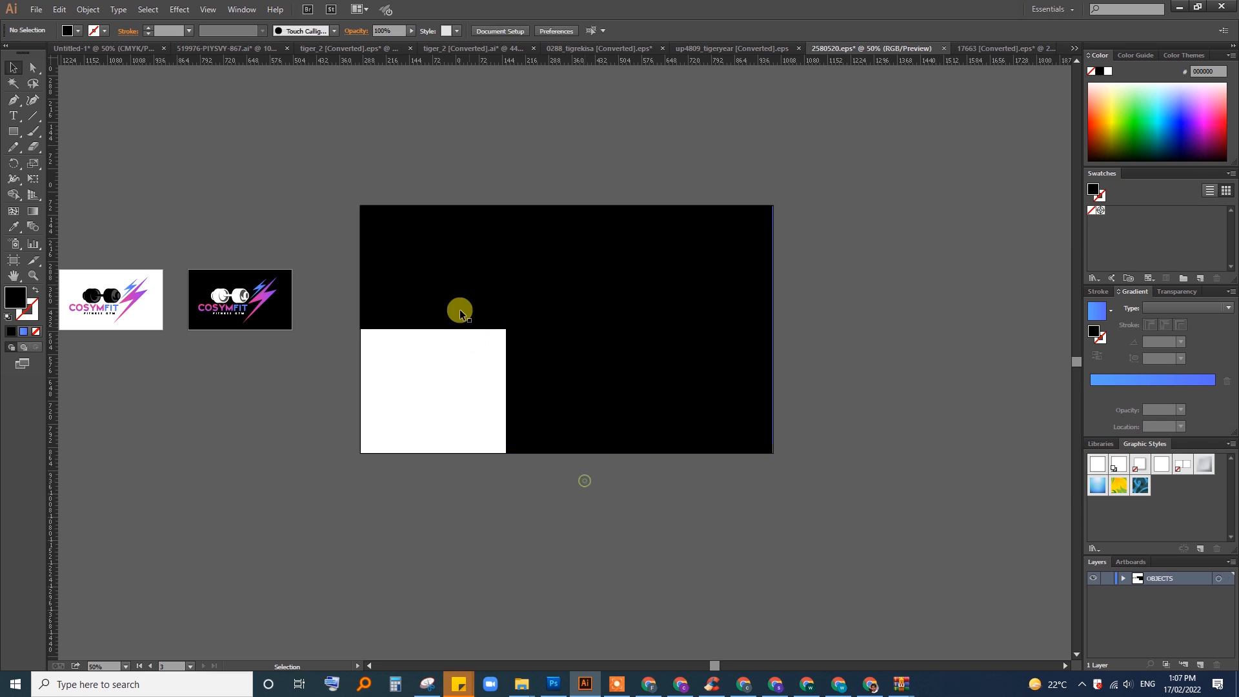
{"action": "left_click", "coordinate": [459, 310]}
{"action": "left_click", "coordinate": [455, 382]}
{"action": "left_click", "coordinate": [439, 288]}
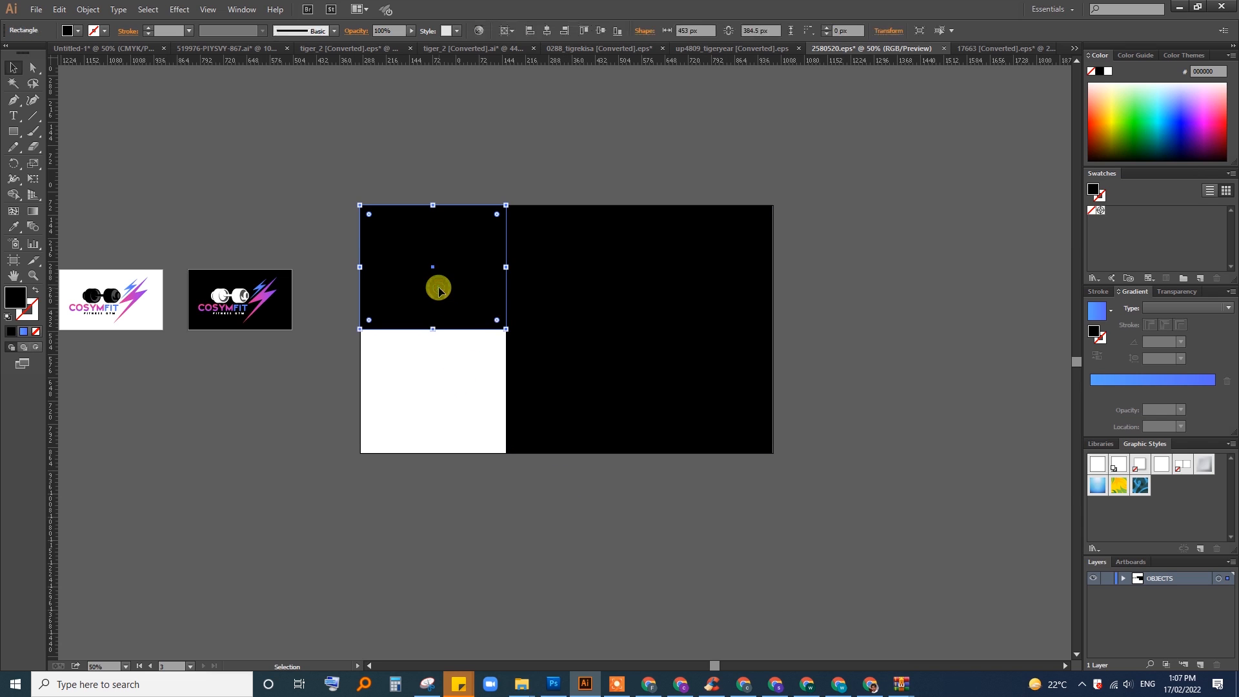
Copy the dark-dumbbell logo from the small white artboard into the white lower-left area of the large artboard.
{"action": "scroll", "coordinate": [572, 378], "scroll_direction": "left", "scroll_amount": 5}
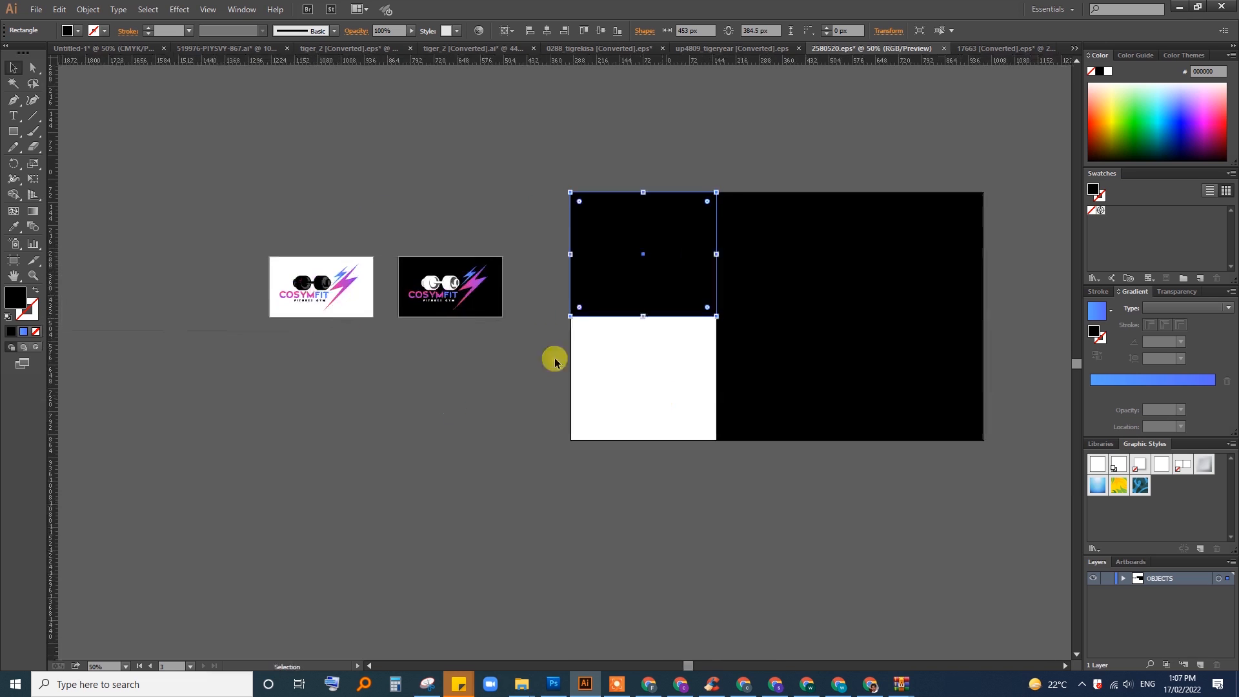
{"action": "left_click", "coordinate": [366, 325]}
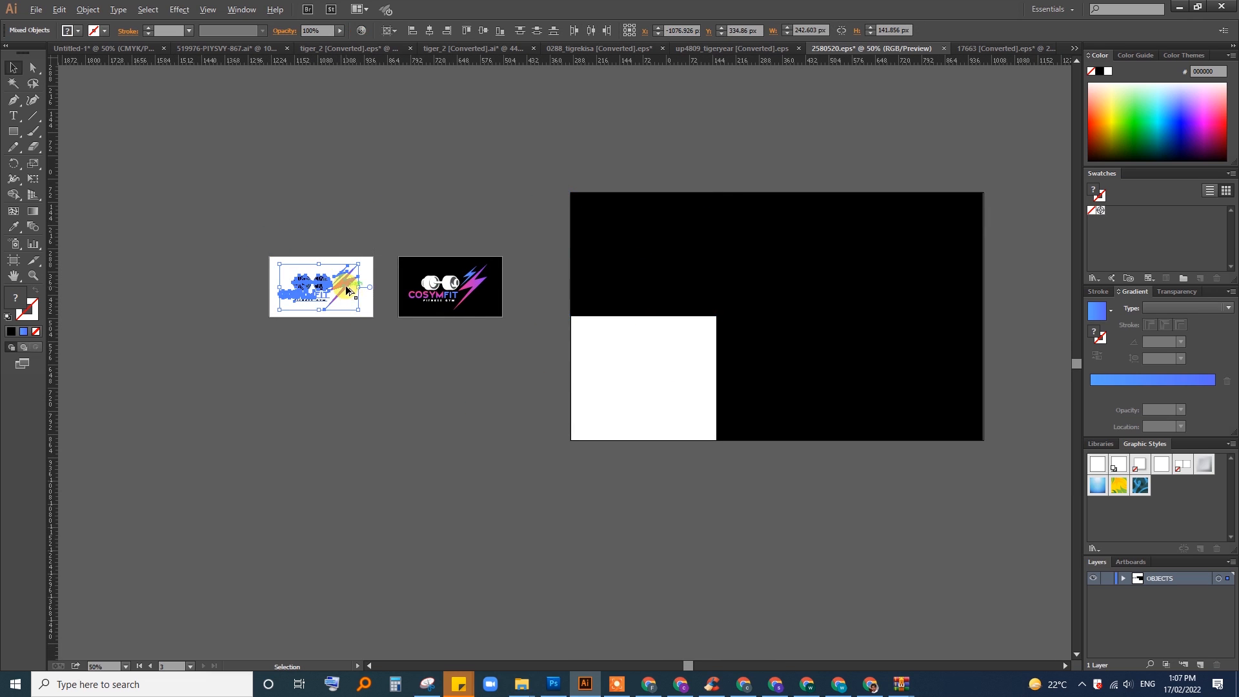
{"action": "left_click_drag", "start_coordinate": [349, 292], "coordinate": [667, 381]}
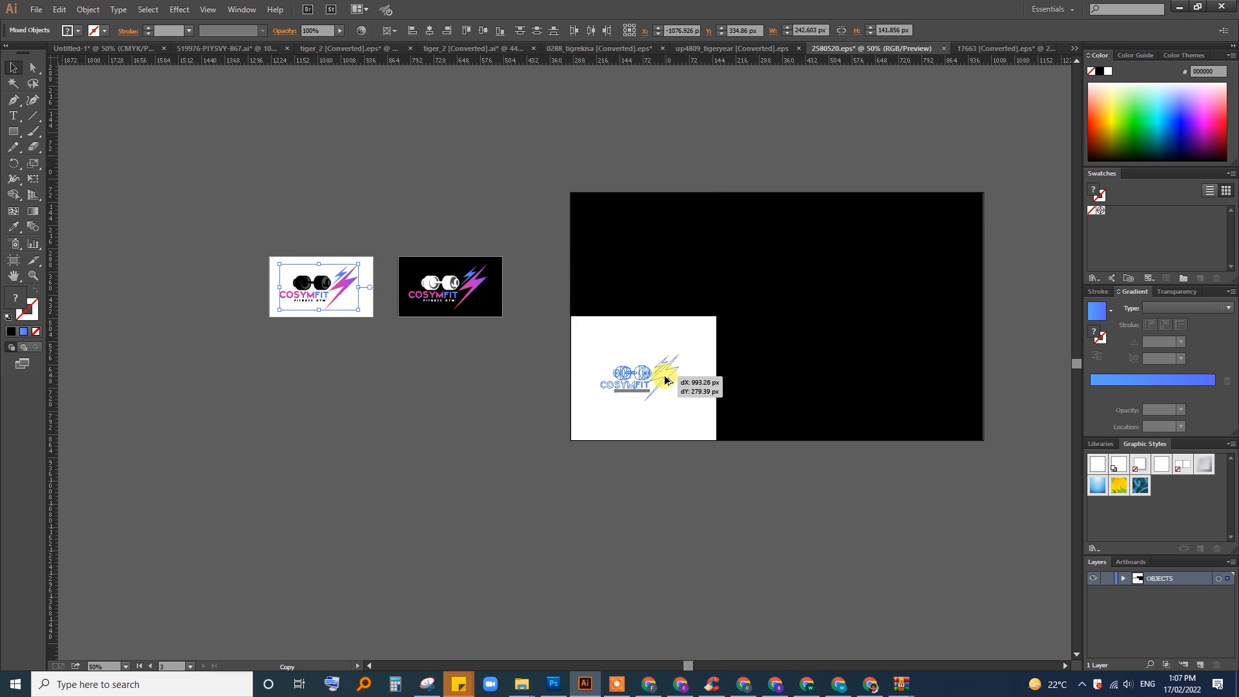
{"action": "left_click_drag", "start_coordinate": [664, 424], "coordinate": [663, 424]}
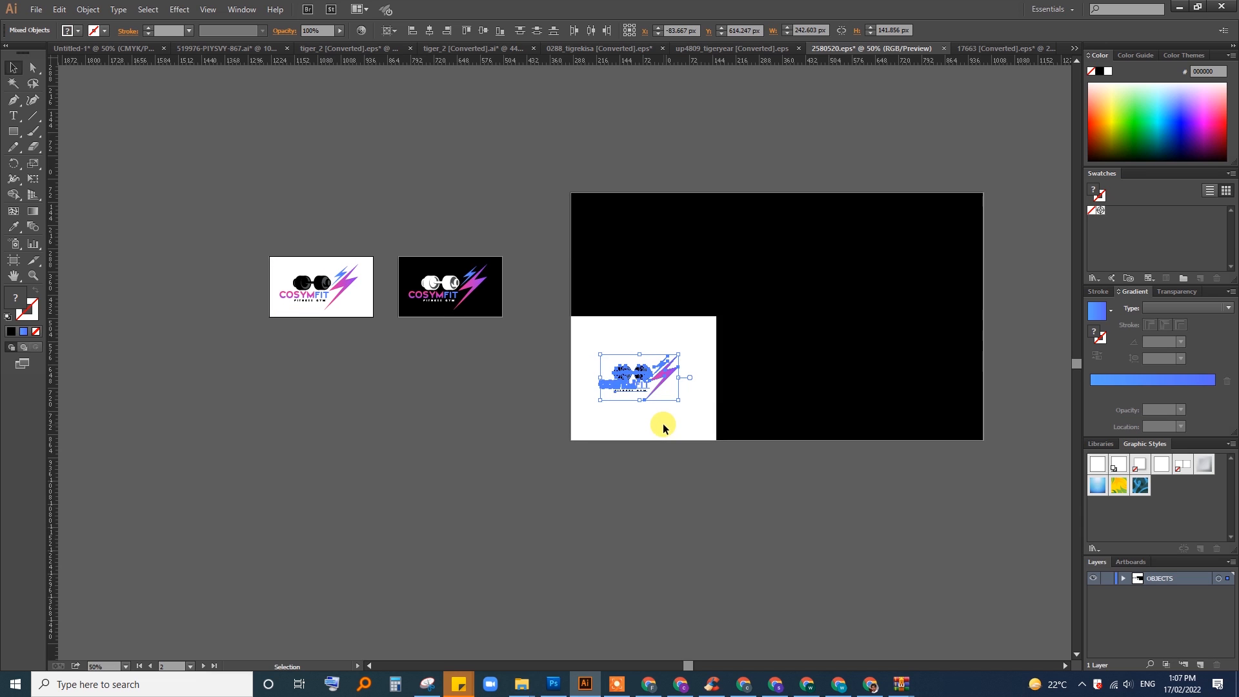
{"action": "left_click", "coordinate": [665, 371]}
Delete the black background behind the white-dumbbell logo on its small artboard.
{"action": "left_click", "coordinate": [646, 249]}
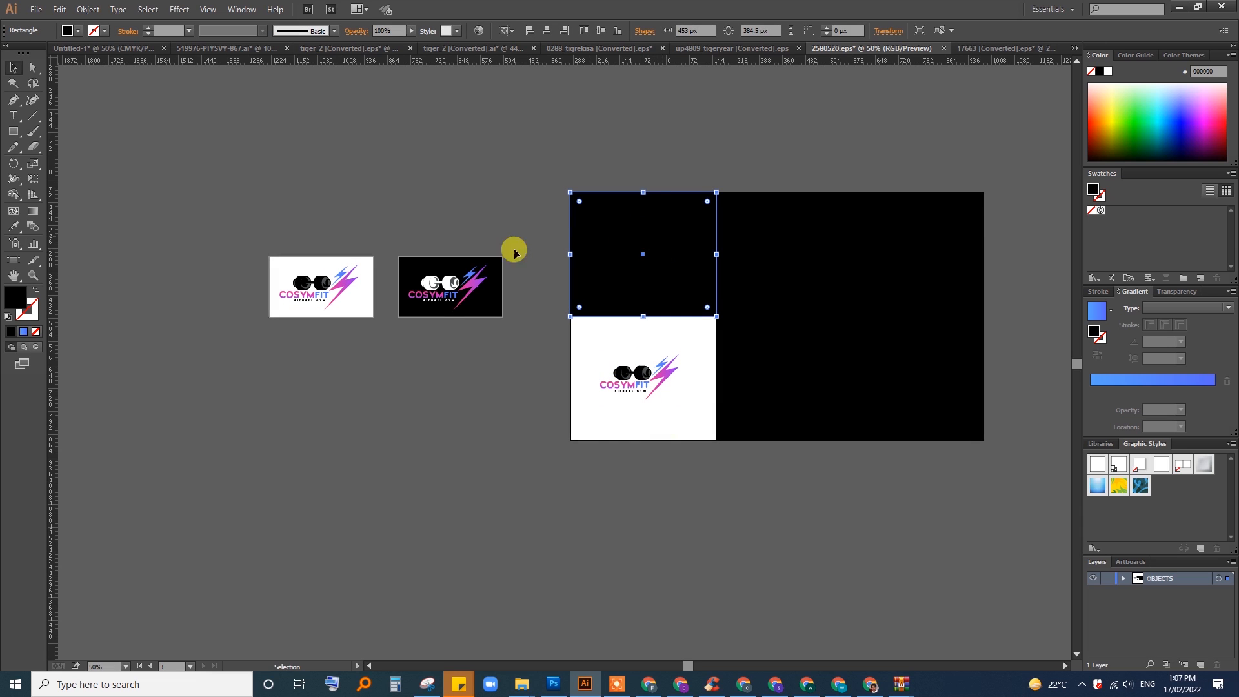
{"action": "left_click", "coordinate": [415, 262]}
{"action": "key", "text": "Delete"}
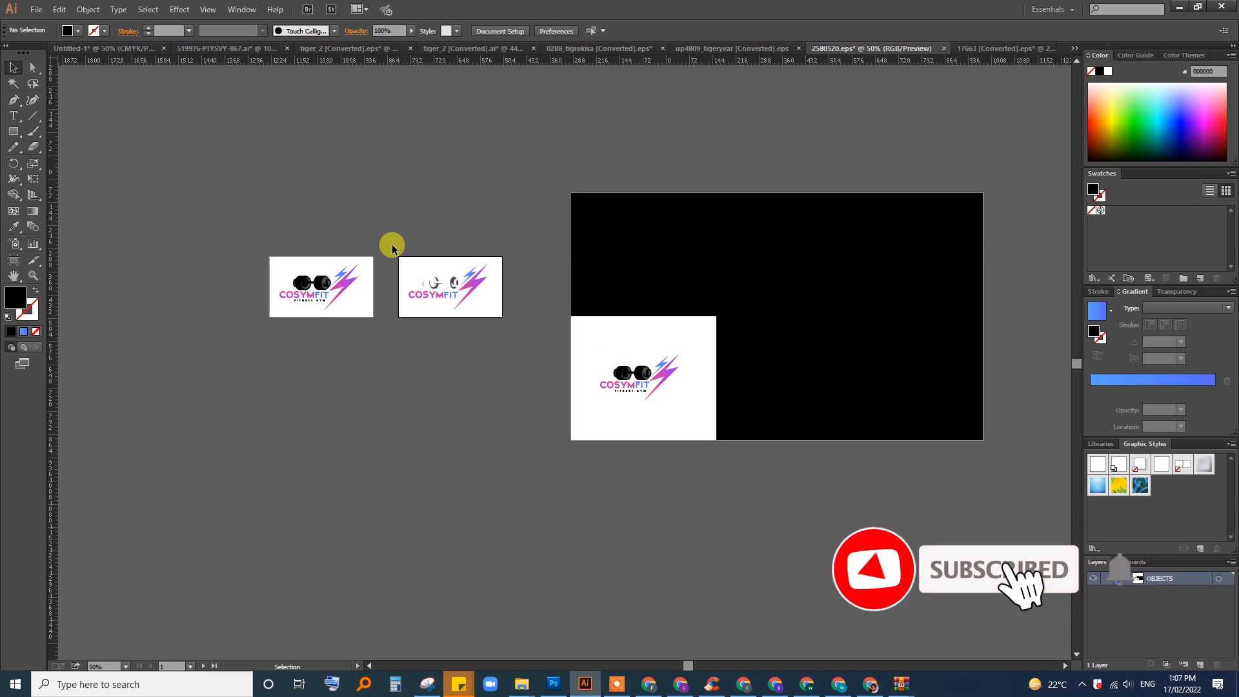
Copy the white-dumbbell logo onto the upper-left black rectangle and bring it to the front.
{"action": "left_click_drag", "start_coordinate": [392, 248], "coordinate": [501, 324]}
{"action": "left_click_drag", "start_coordinate": [484, 277], "coordinate": [669, 261]}
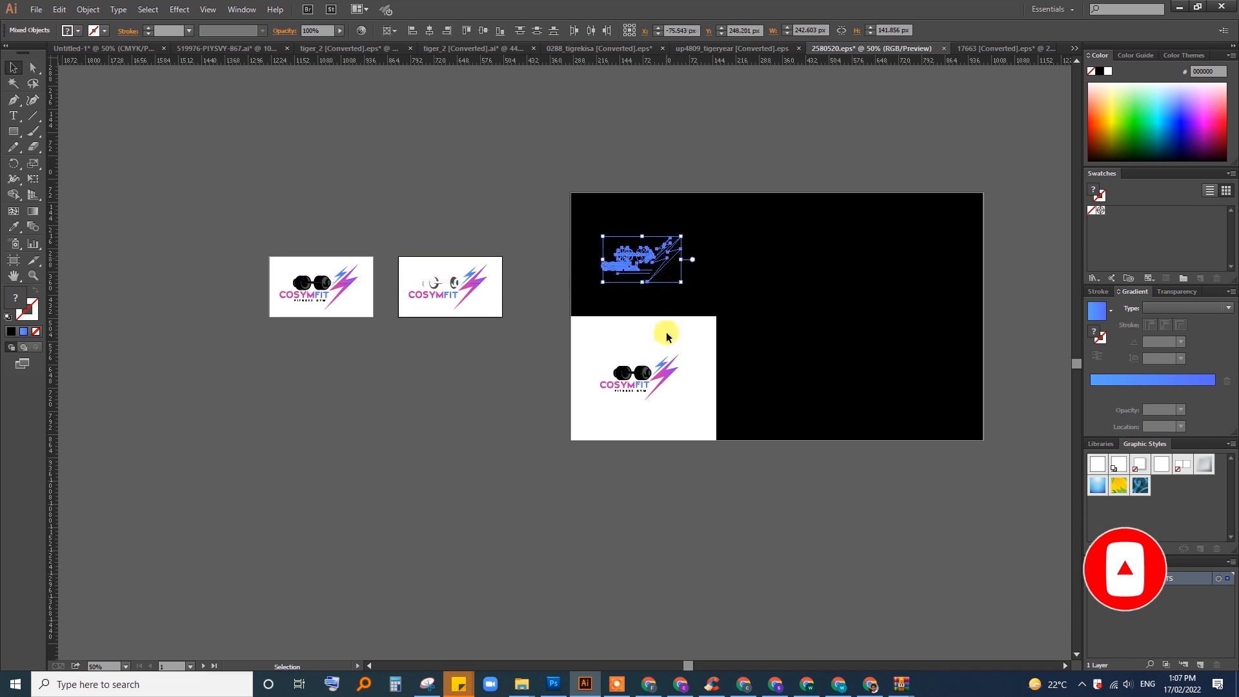
{"action": "left_click", "coordinate": [88, 9]}
{"action": "mouse_move", "coordinate": [109, 39]}
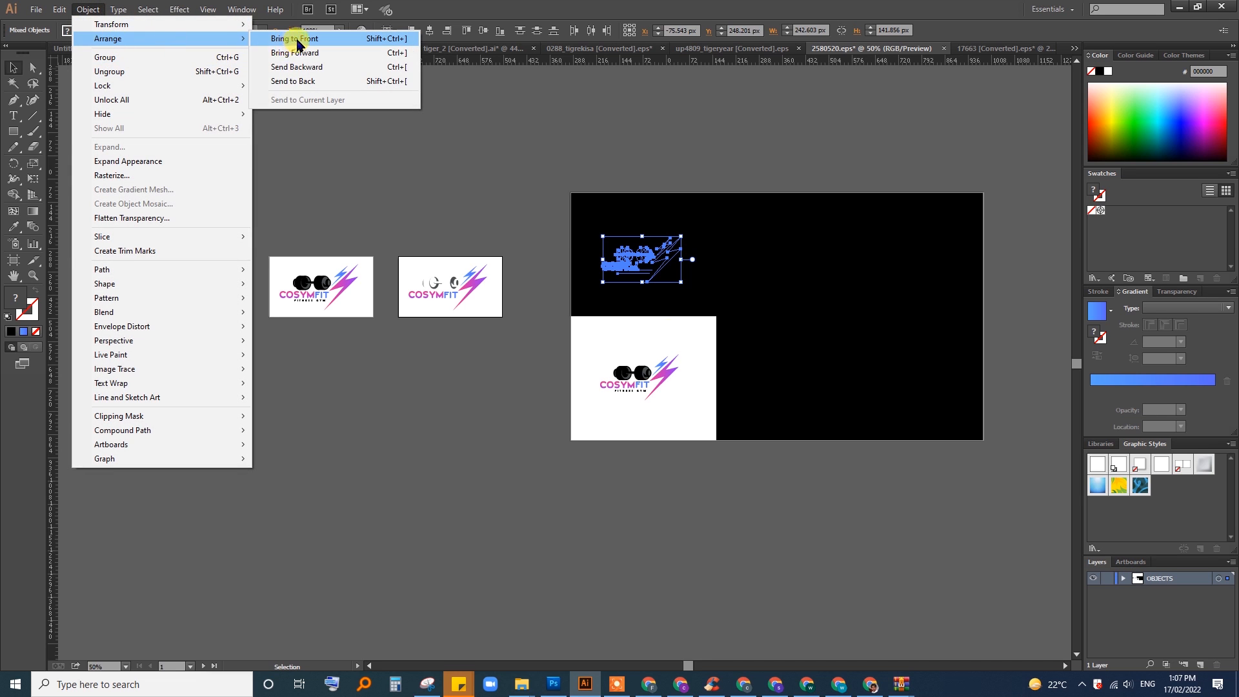
{"action": "left_click", "coordinate": [298, 40]}
{"action": "left_click", "coordinate": [460, 197]}
Delete the original logos from the two small artboards.
{"action": "left_click_drag", "start_coordinate": [211, 204], "coordinate": [469, 321]}
{"action": "left_click_drag", "start_coordinate": [230, 223], "coordinate": [509, 332]}
{"action": "key", "text": "Delete"}
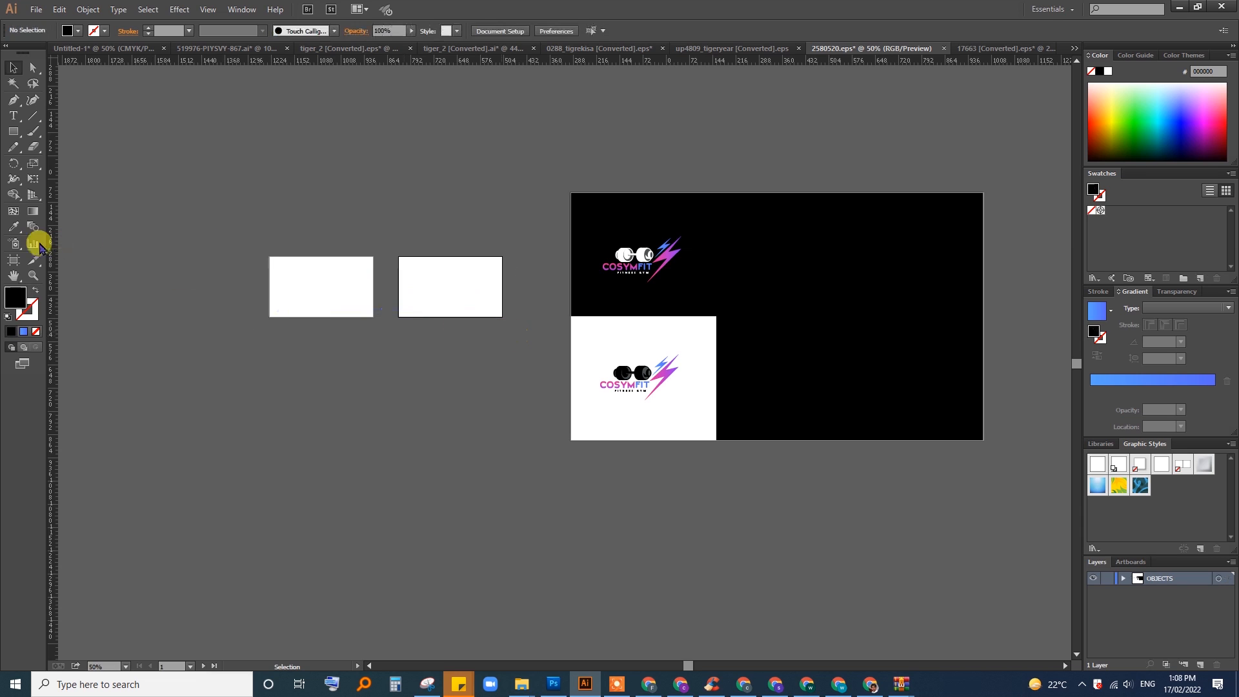
Delete the two small artboards, leaving only the large one.
{"action": "left_click", "coordinate": [16, 262]}
{"action": "left_click", "coordinate": [314, 279]}
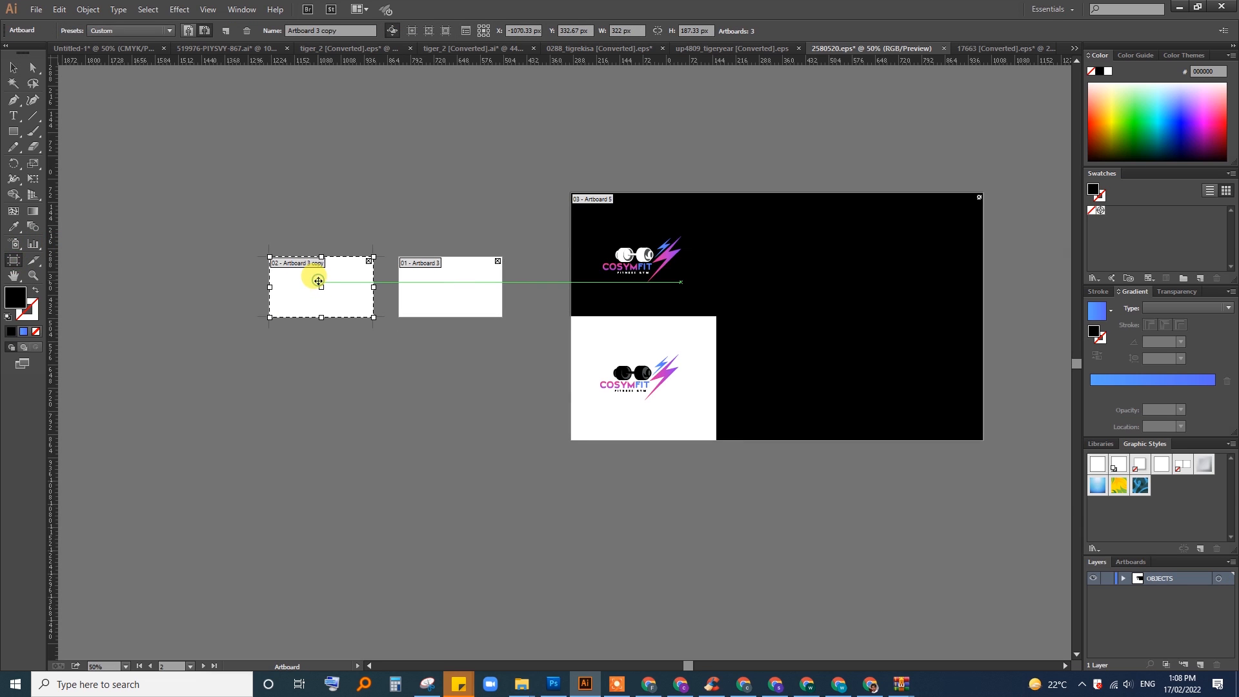
{"action": "key", "text": "Delete"}
{"action": "left_click", "coordinate": [456, 280]}
{"action": "key", "text": "Delete"}
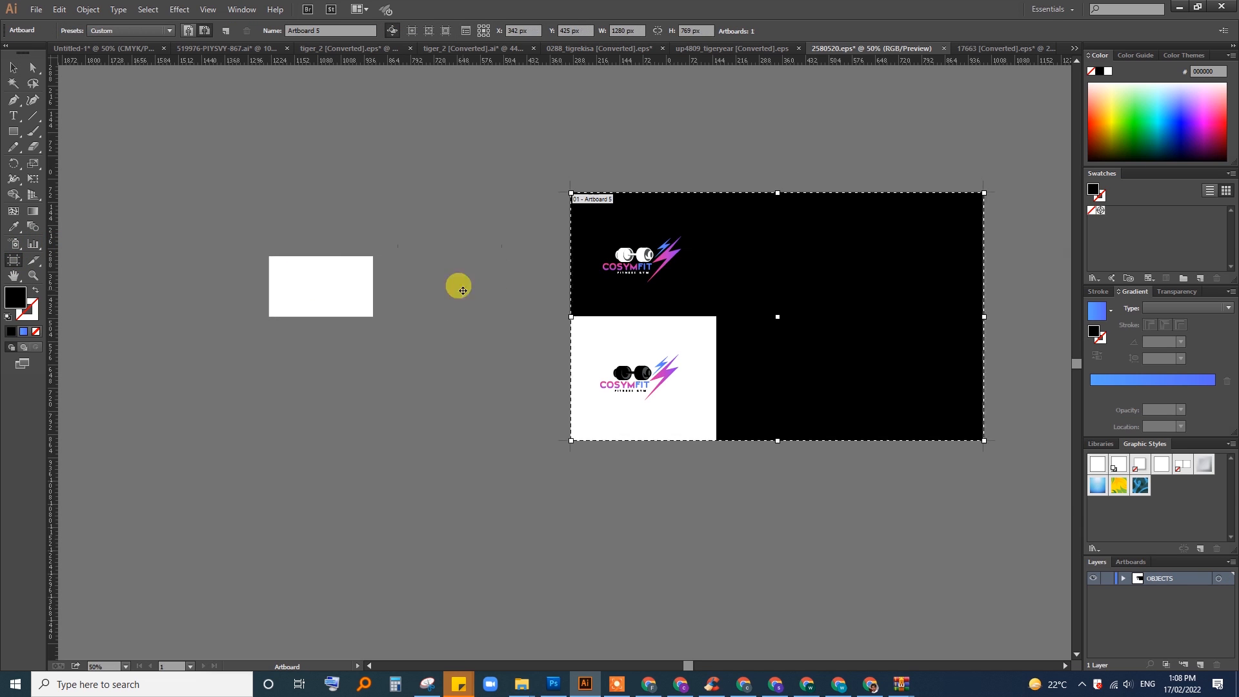
{"action": "left_click", "coordinate": [11, 75]}
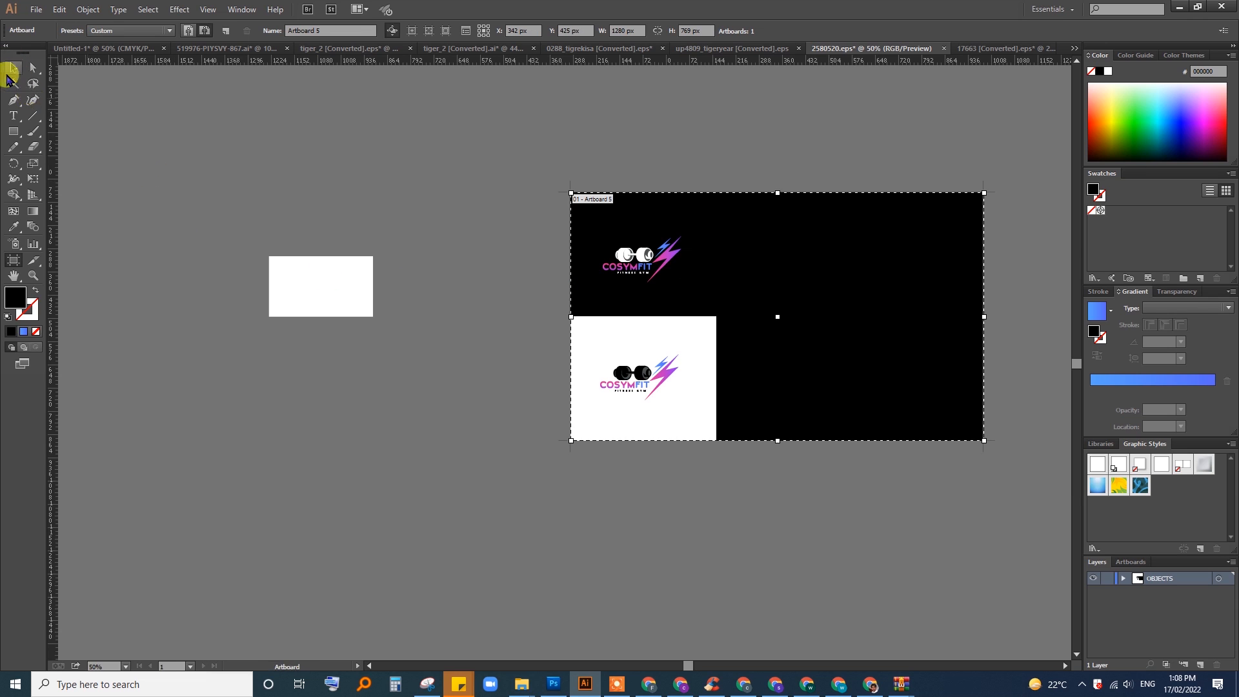
{"action": "left_click", "coordinate": [11, 72]}
Unlock all objects and delete the leftover white rectangle lying outside the artboard.
{"action": "left_click", "coordinate": [86, 10]}
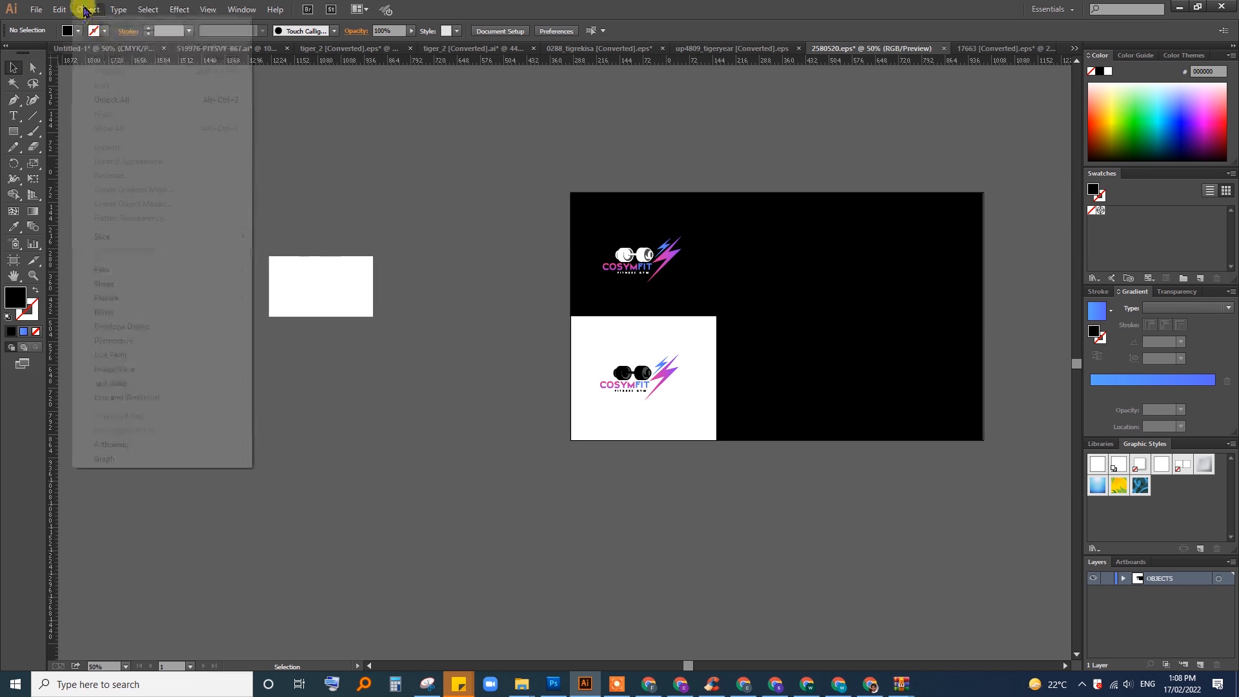
{"action": "left_click", "coordinate": [111, 101]}
{"action": "left_click", "coordinate": [318, 155]}
{"action": "left_click_drag", "start_coordinate": [215, 219], "coordinate": [416, 348]}
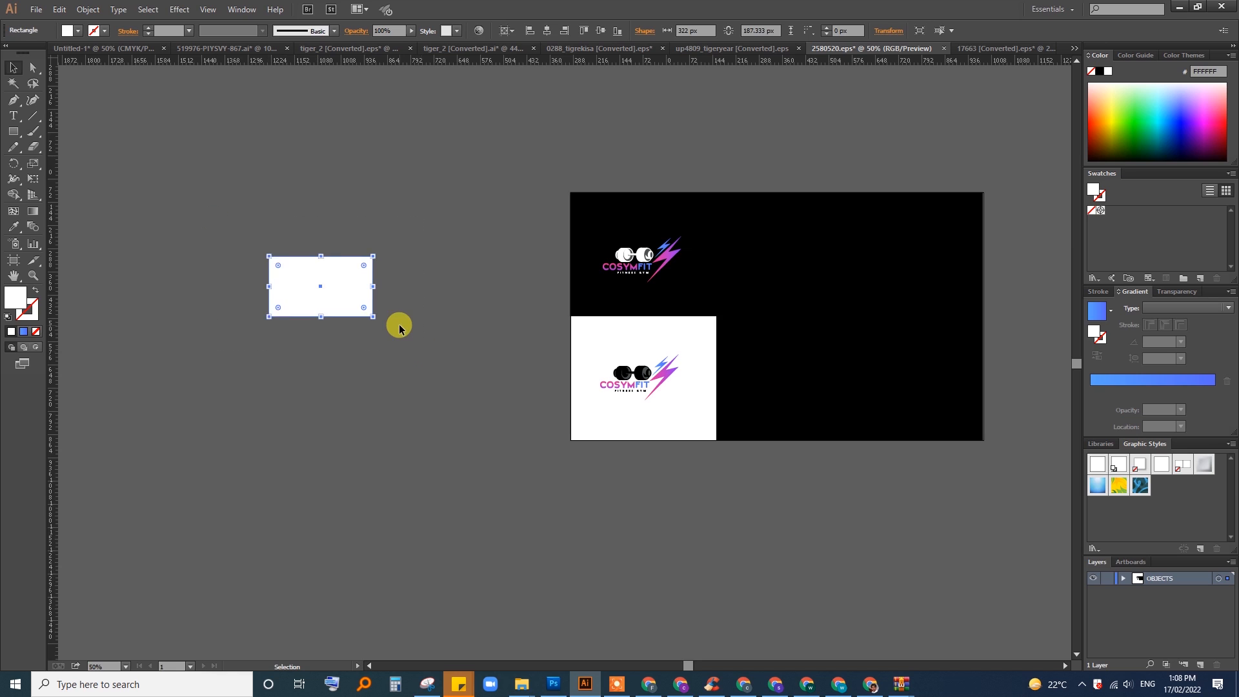
{"action": "key", "text": "Delete"}
Fill the upper-left black rectangle behind the white-dumbbell logo with dark grey #333333.
{"action": "left_click_drag", "start_coordinate": [434, 290], "coordinate": [308, 265]}
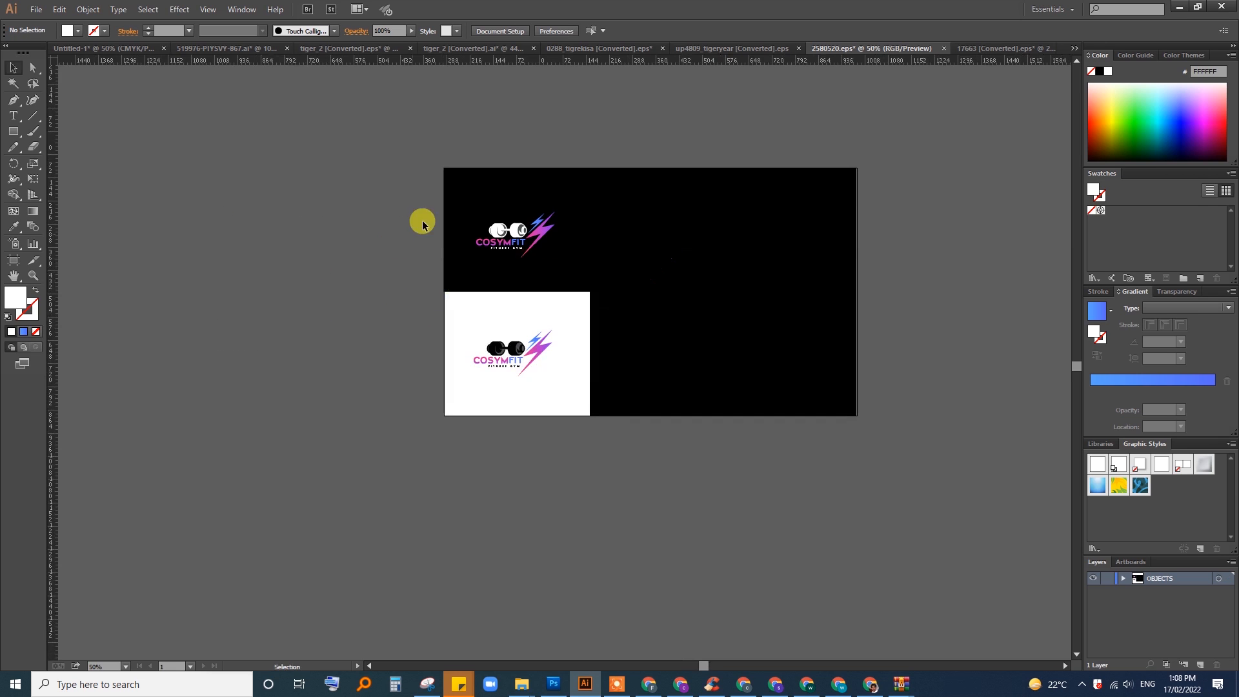
{"action": "key", "text": "z"}
{"action": "left_click_drag", "start_coordinate": [416, 149], "coordinate": [933, 457]}
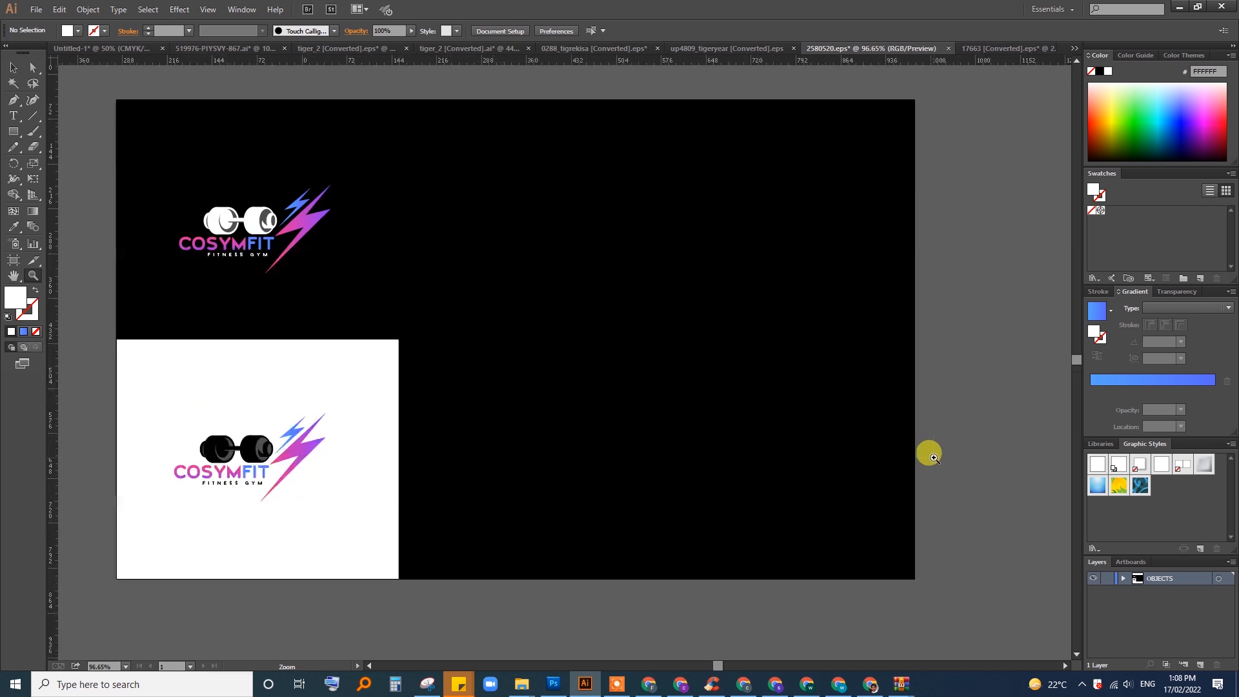
{"action": "left_click", "coordinate": [13, 68]}
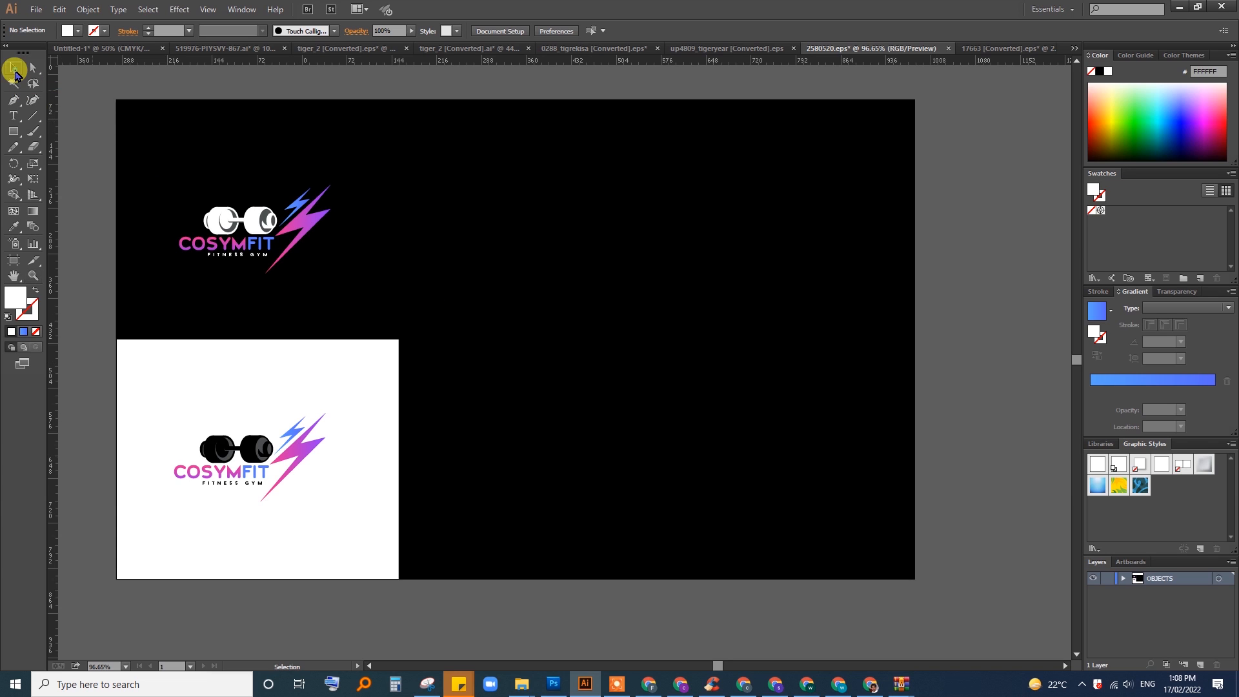
{"action": "left_click", "coordinate": [206, 304]}
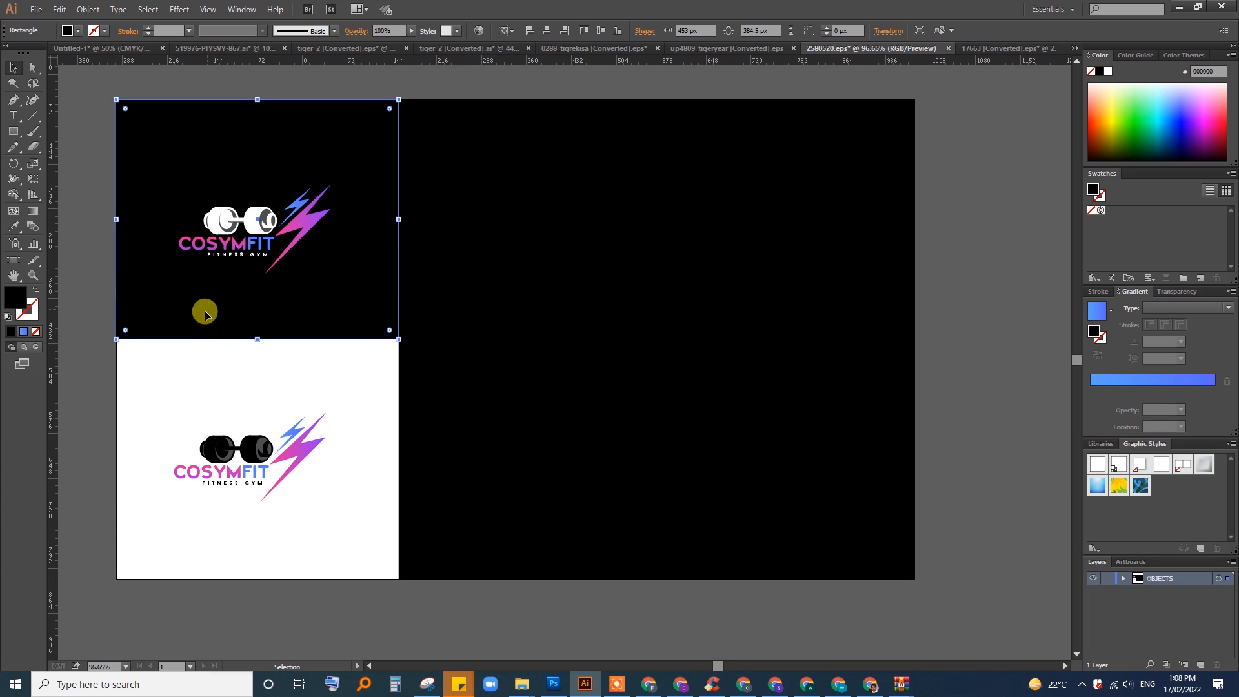
{"action": "double_click", "coordinate": [16, 298]}
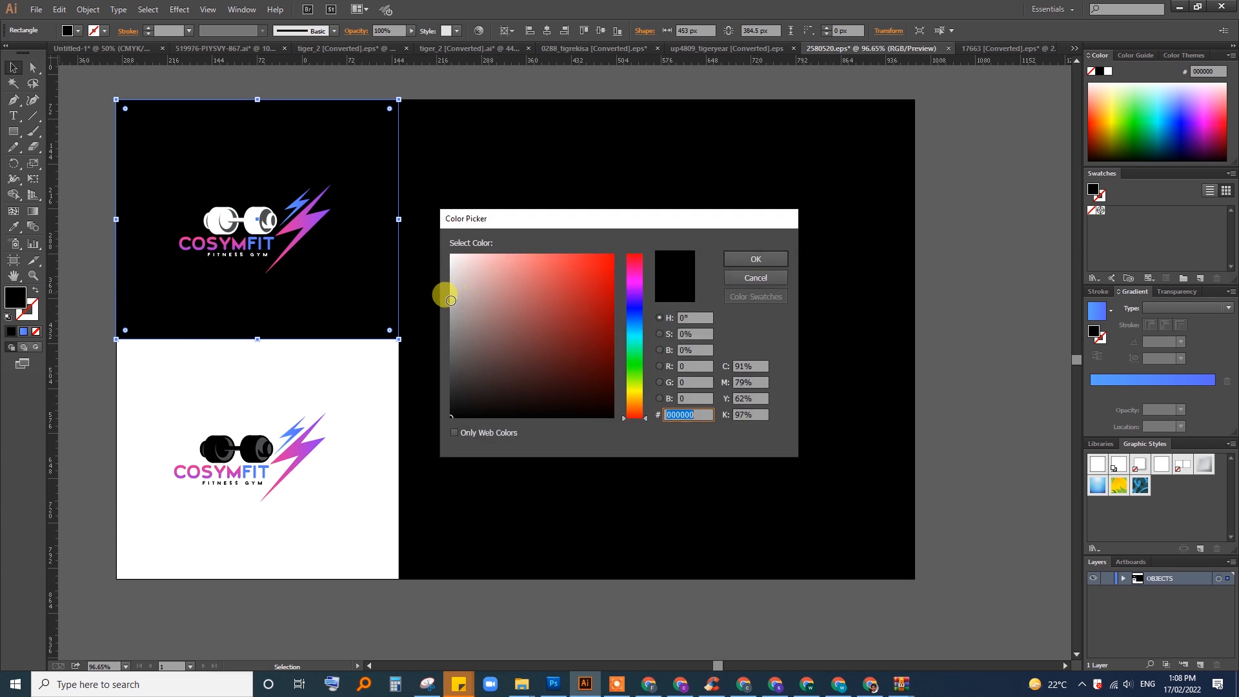
{"action": "left_click_drag", "start_coordinate": [455, 398], "coordinate": [446, 385]}
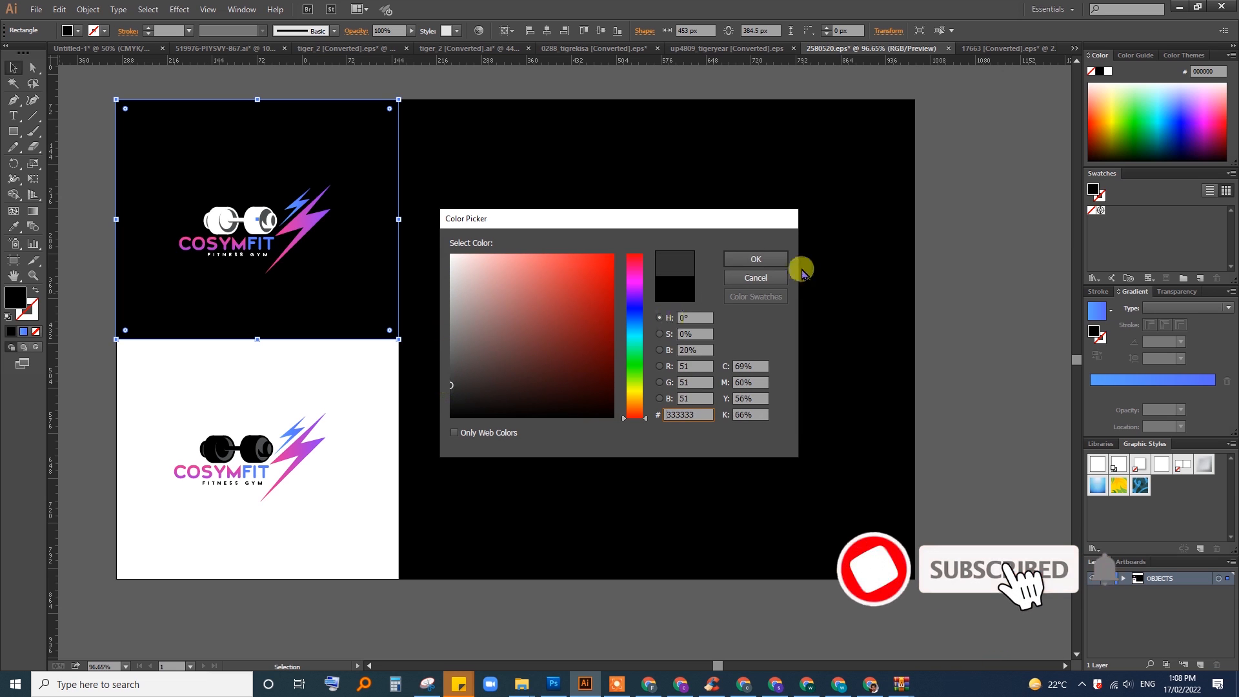
{"action": "left_click", "coordinate": [775, 260]}
{"action": "left_click", "coordinate": [965, 287]}
{"action": "left_click", "coordinate": [885, 343]}
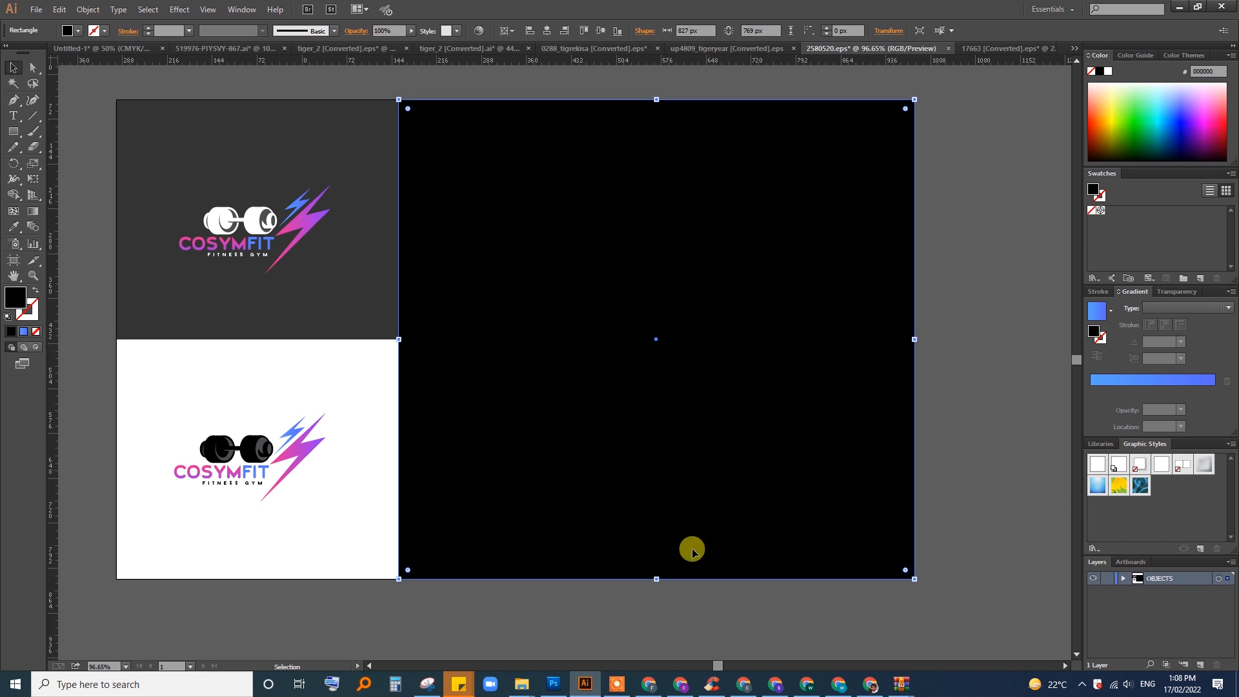
Switch to Chrome and search Google Images for "gym".
{"action": "left_click", "coordinate": [651, 690]}
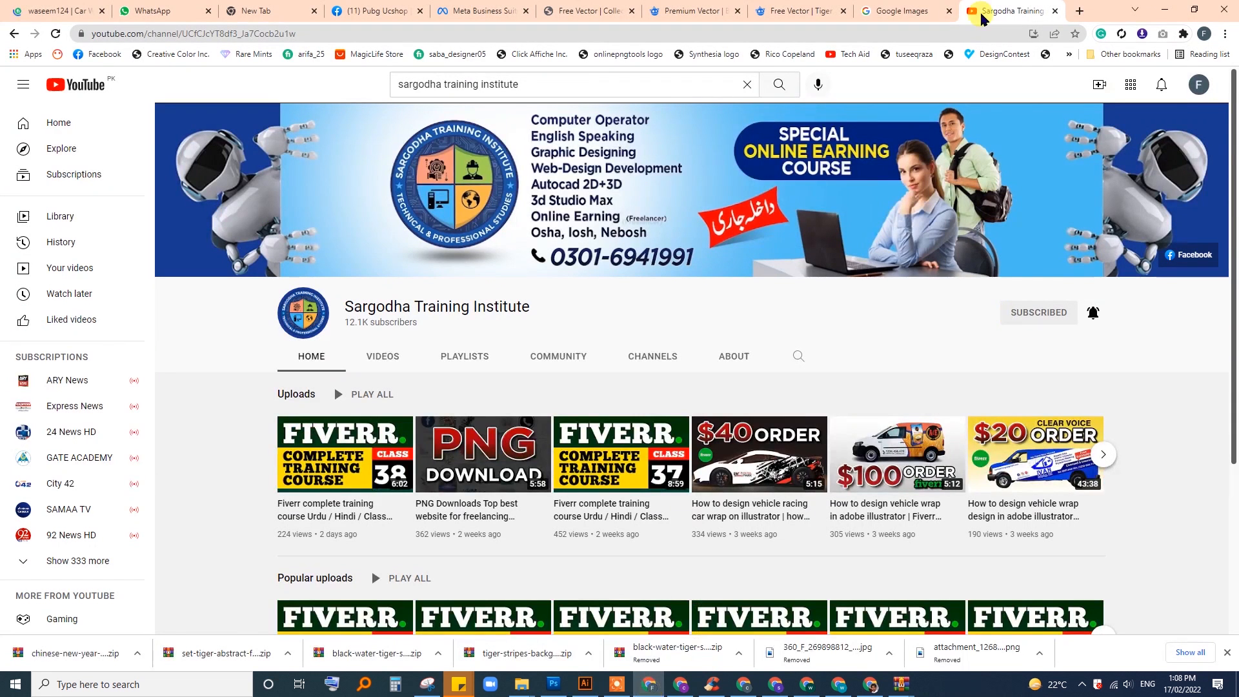
{"action": "left_click", "coordinate": [916, 11]}
{"action": "left_click", "coordinate": [523, 324]}
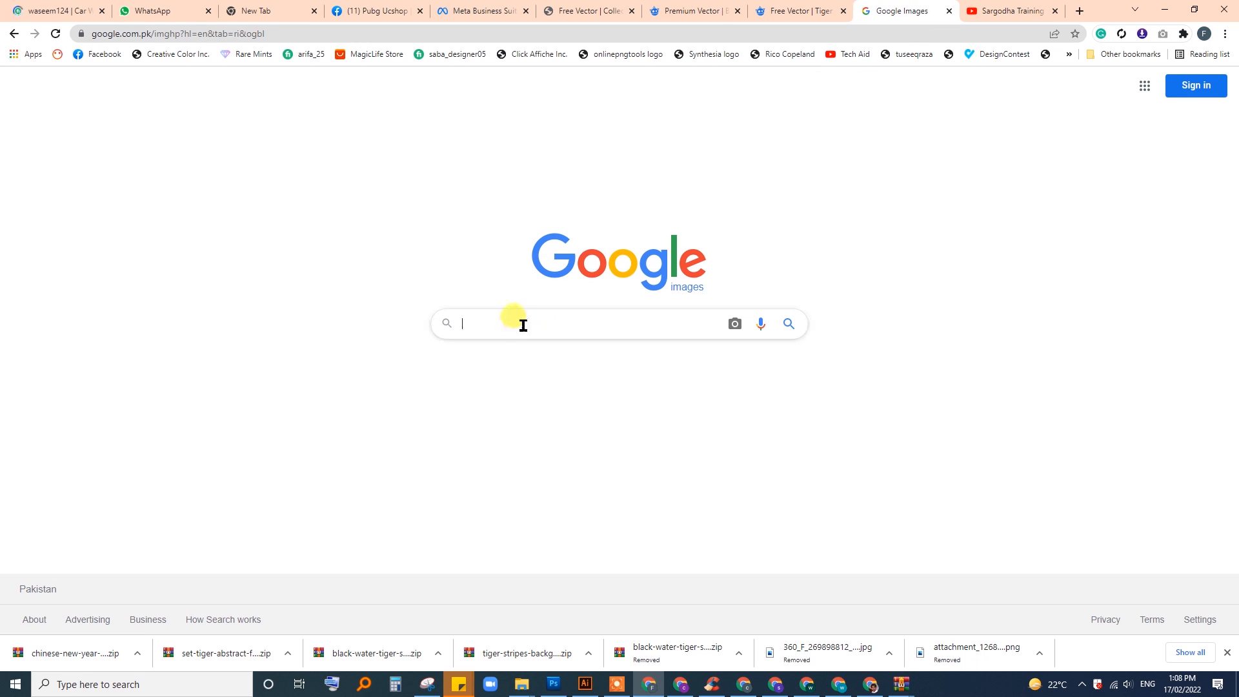
{"action": "type", "text": "gym"}
{"action": "key", "text": "Return"}
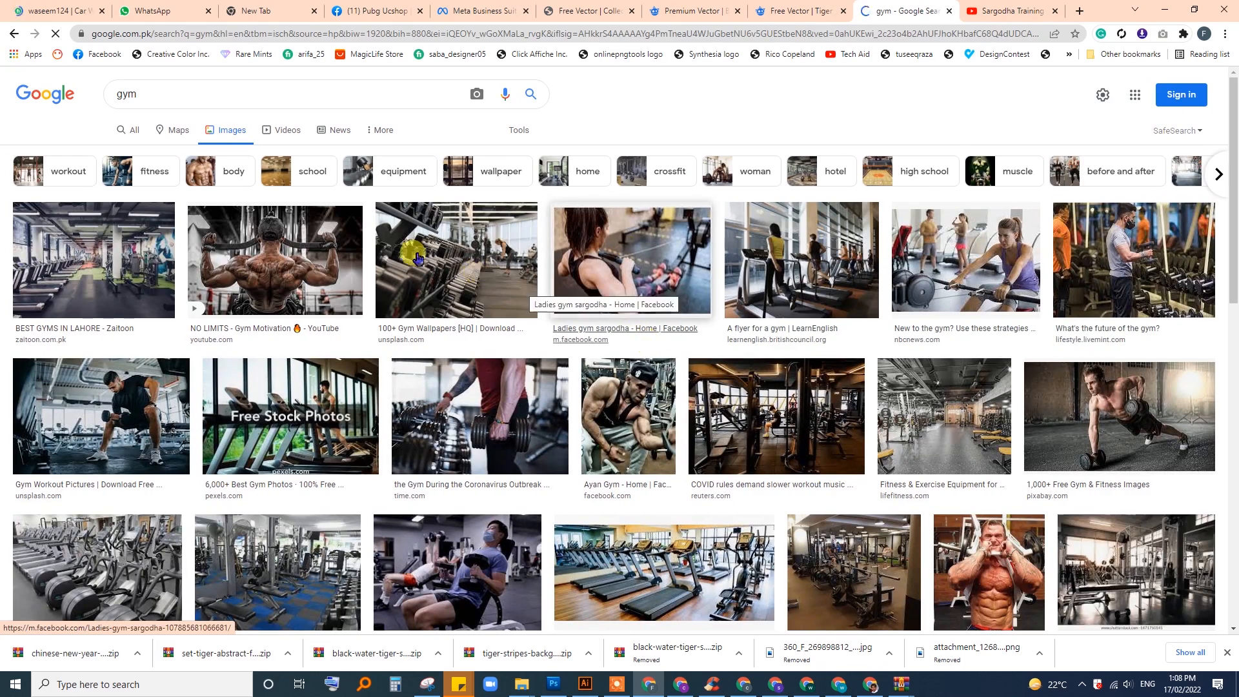
Browse the gym image results for a photo that suits the large block of the layout.
{"action": "left_click_drag", "start_coordinate": [1232, 133], "coordinate": [1233, 292]}
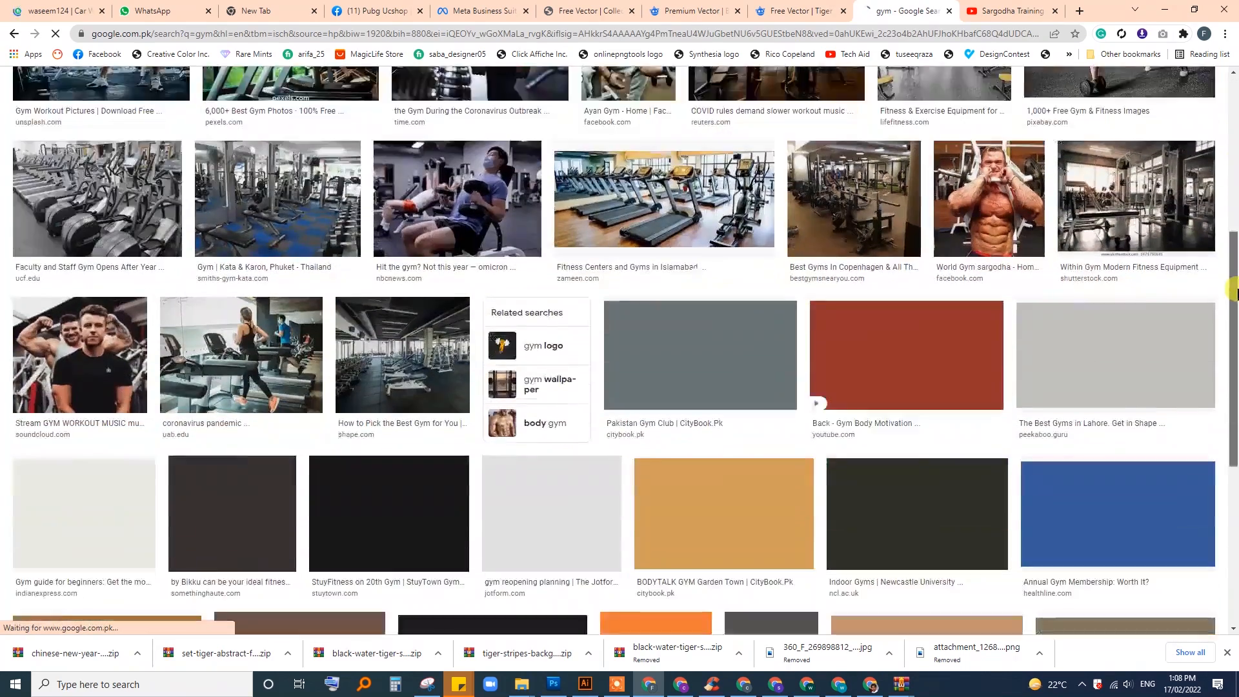
{"action": "scroll", "coordinate": [594, 395], "scroll_direction": "down", "scroll_amount": 5}
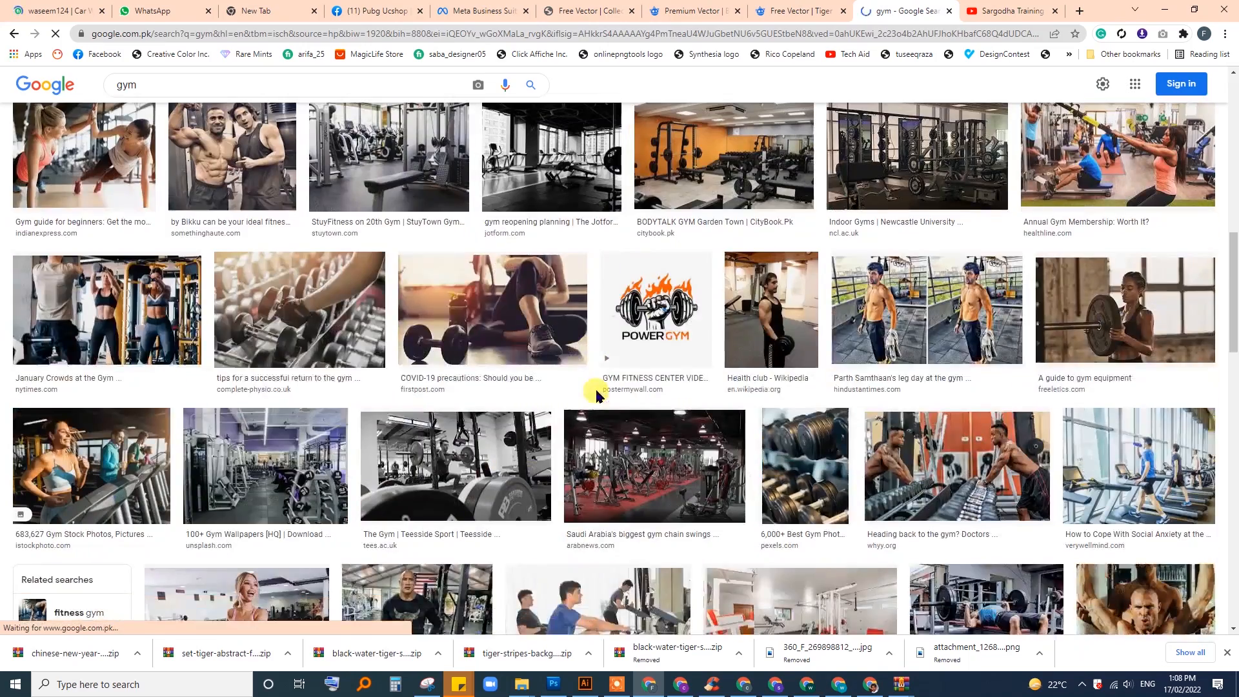
{"action": "scroll", "coordinate": [595, 394], "scroll_direction": "down", "scroll_amount": 5}
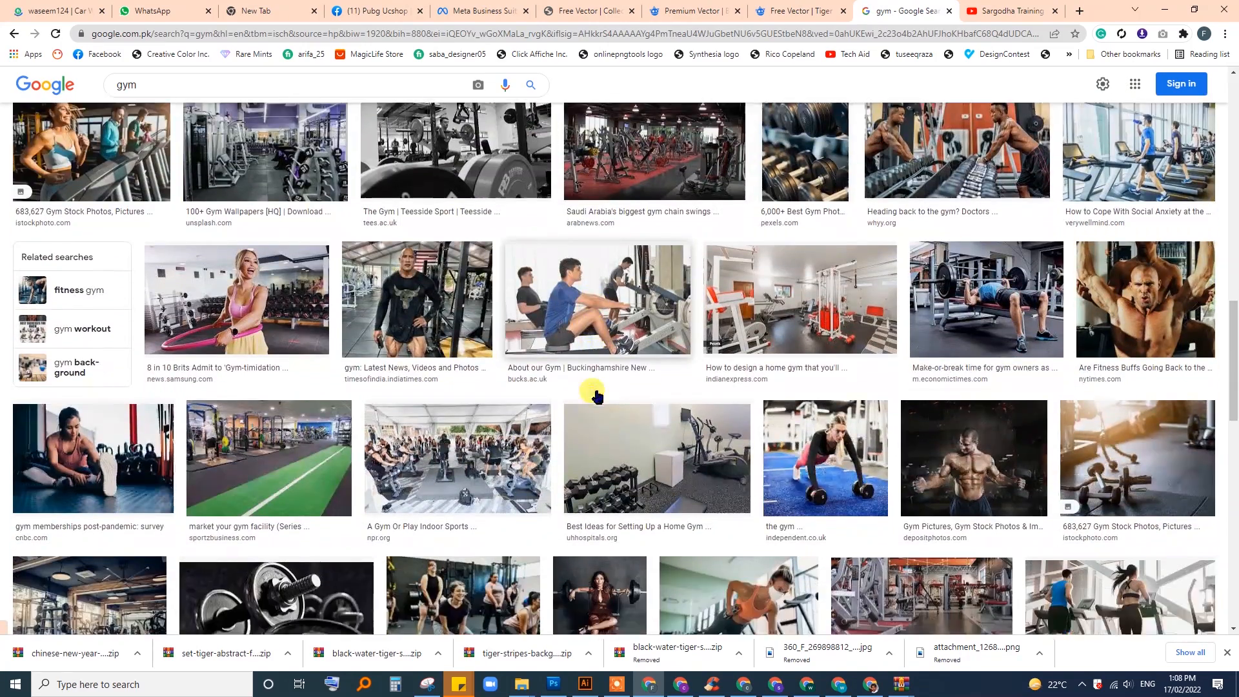
{"action": "scroll", "coordinate": [597, 395], "scroll_direction": "down", "scroll_amount": 3}
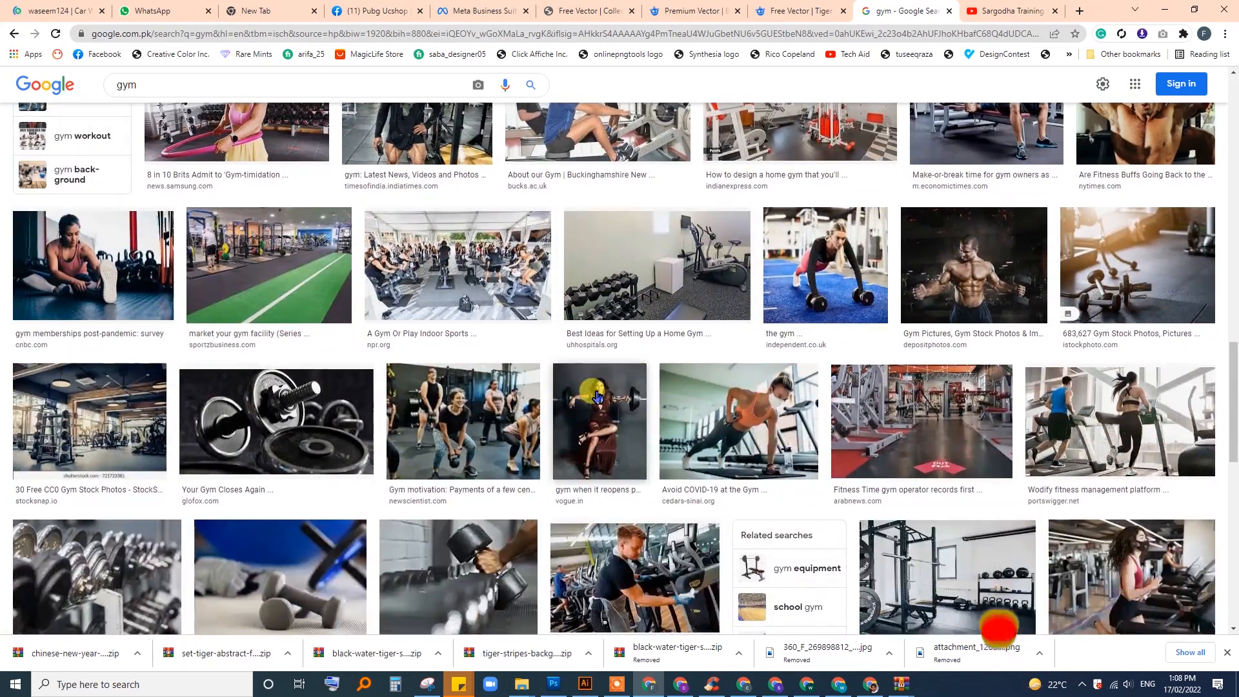
{"action": "scroll", "coordinate": [597, 396], "scroll_direction": "up", "scroll_amount": 2}
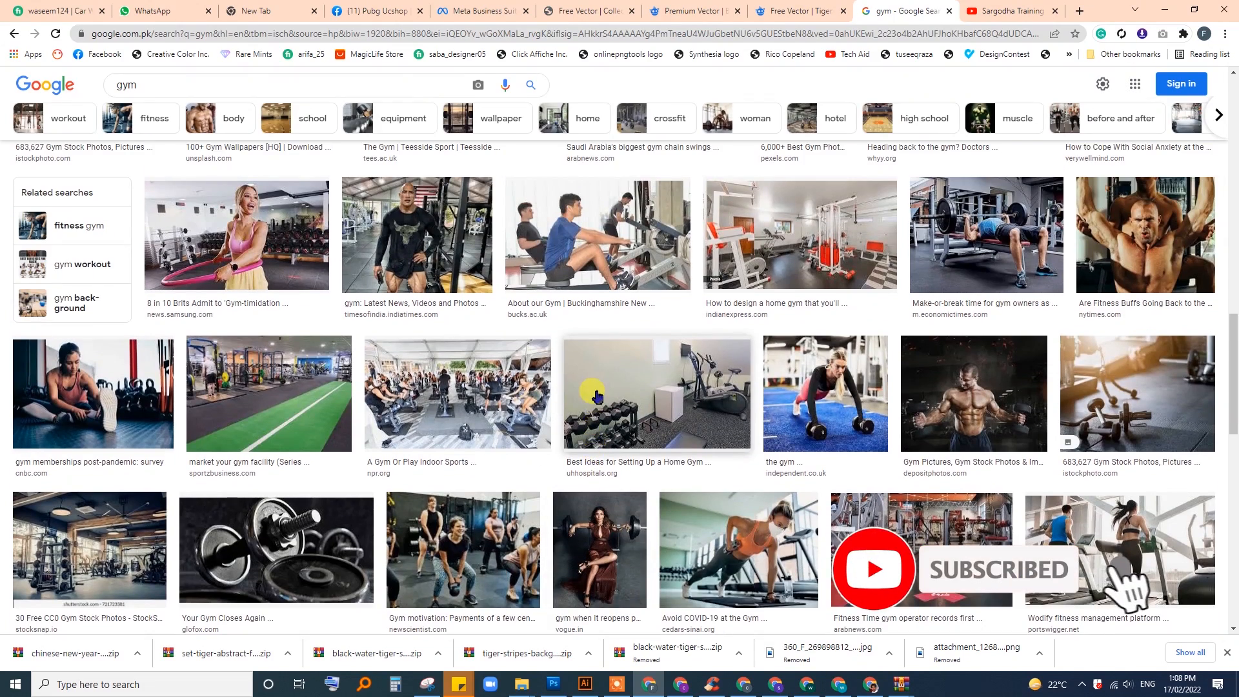
{"action": "scroll", "coordinate": [597, 395], "scroll_direction": "down", "scroll_amount": 5}
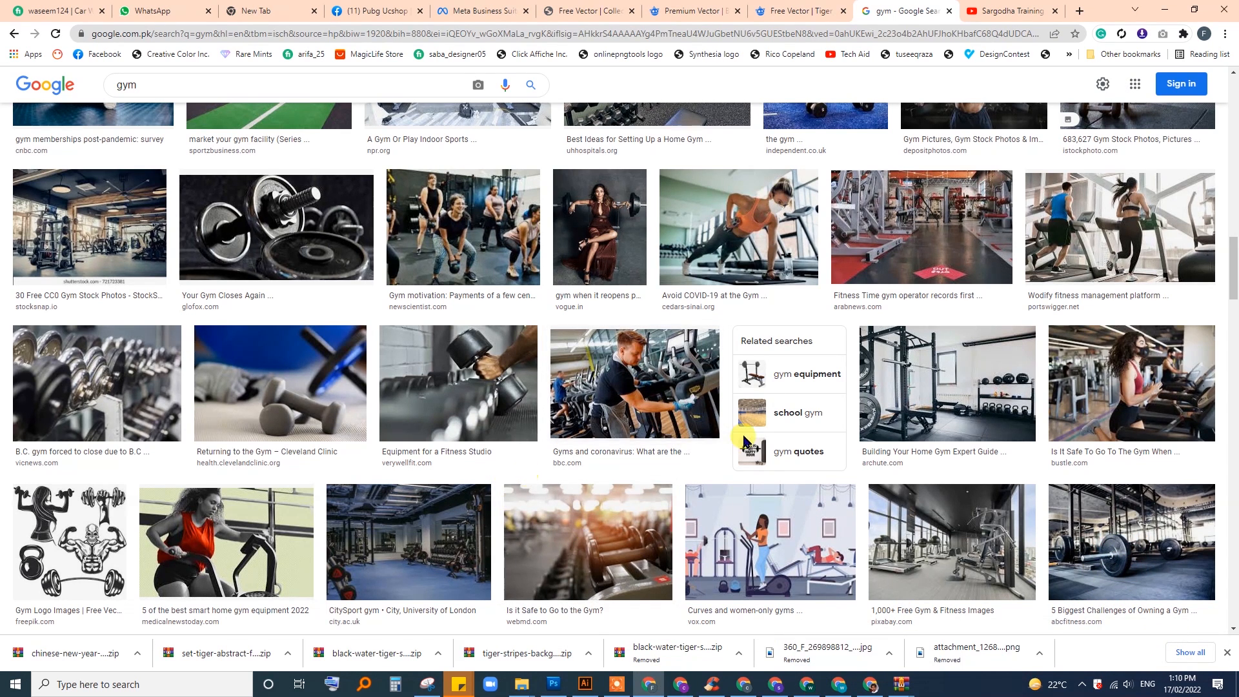
{"action": "left_click_drag", "start_coordinate": [1234, 263], "coordinate": [1233, 333]}
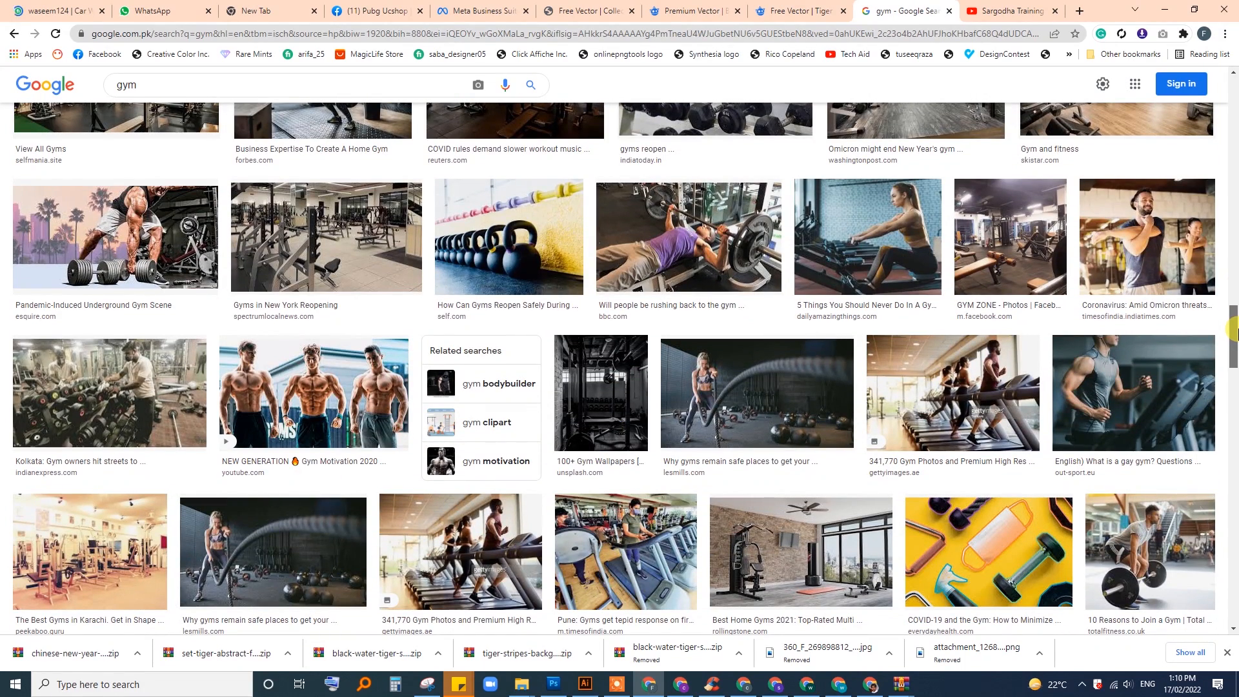
{"action": "left_click_drag", "start_coordinate": [1234, 330], "coordinate": [1233, 390]}
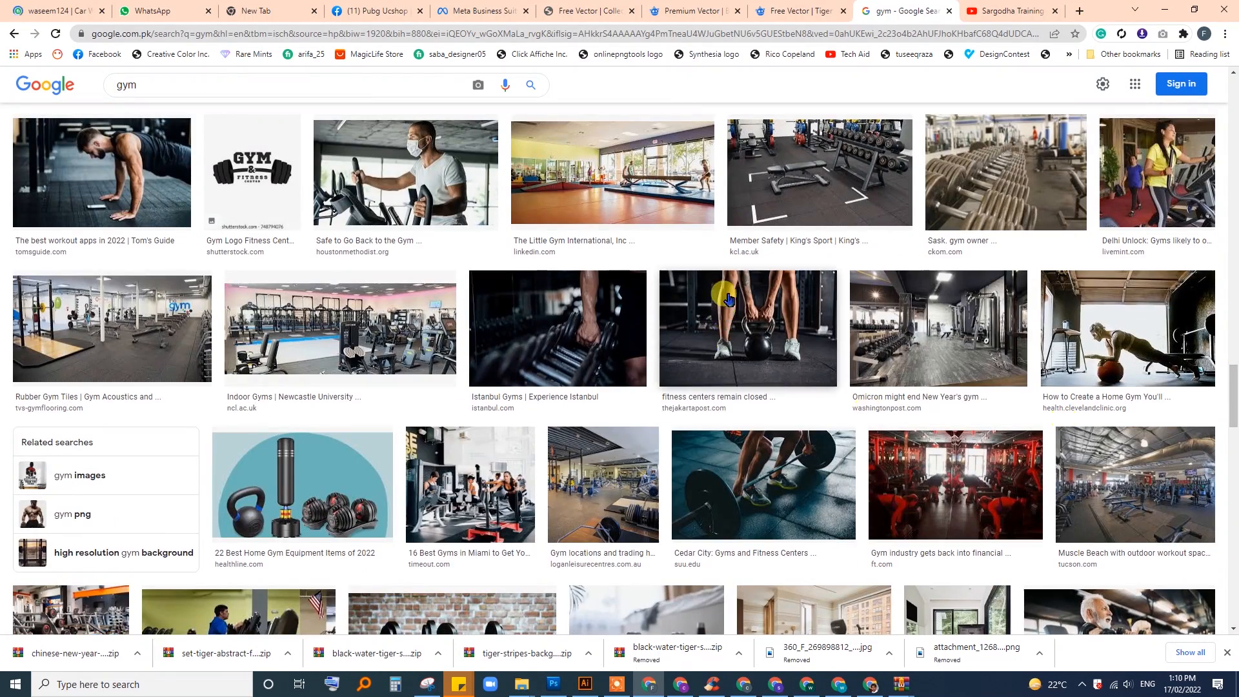
Open The Jakarta Post kettlebell photo and the Cedar City barbell photo in new tabs and view both.
{"action": "right_click", "coordinate": [727, 296]}
{"action": "left_click", "coordinate": [775, 305]}
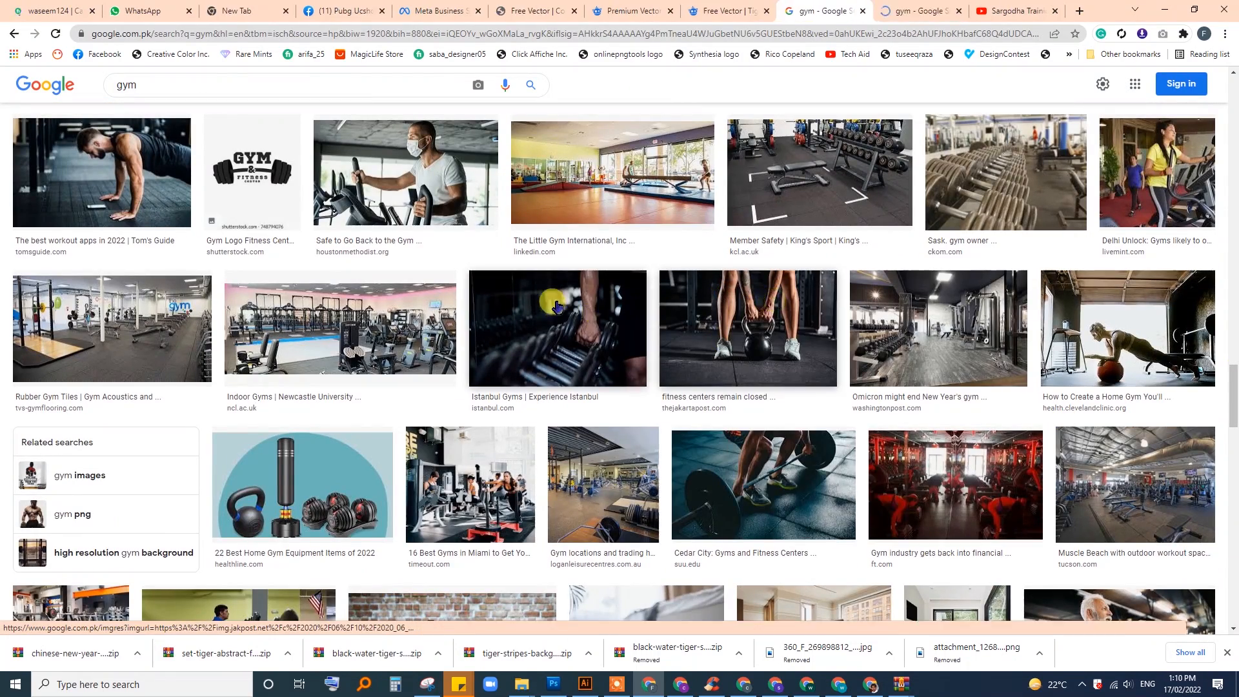
{"action": "scroll", "coordinate": [771, 365], "scroll_direction": "down", "scroll_amount": 1}
{"action": "scroll", "coordinate": [771, 365], "scroll_direction": "down", "scroll_amount": 2}
{"action": "right_click", "coordinate": [743, 321]}
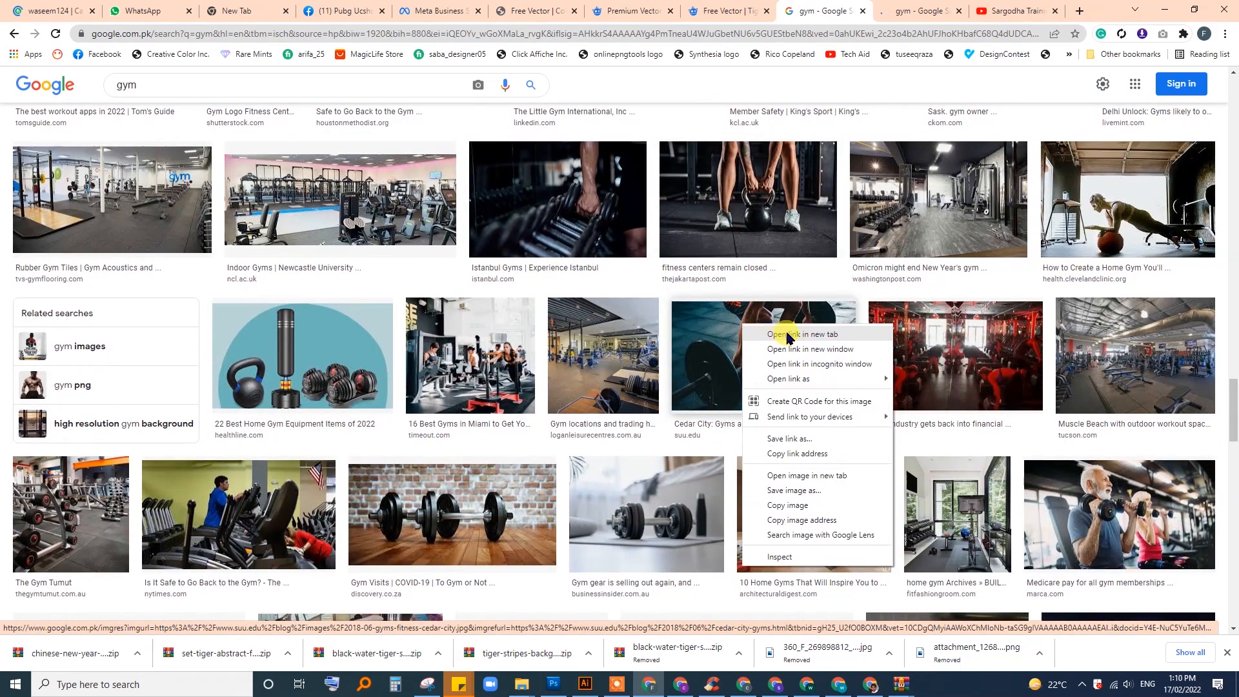
{"action": "left_click", "coordinate": [785, 333]}
{"action": "left_click", "coordinate": [847, 16]}
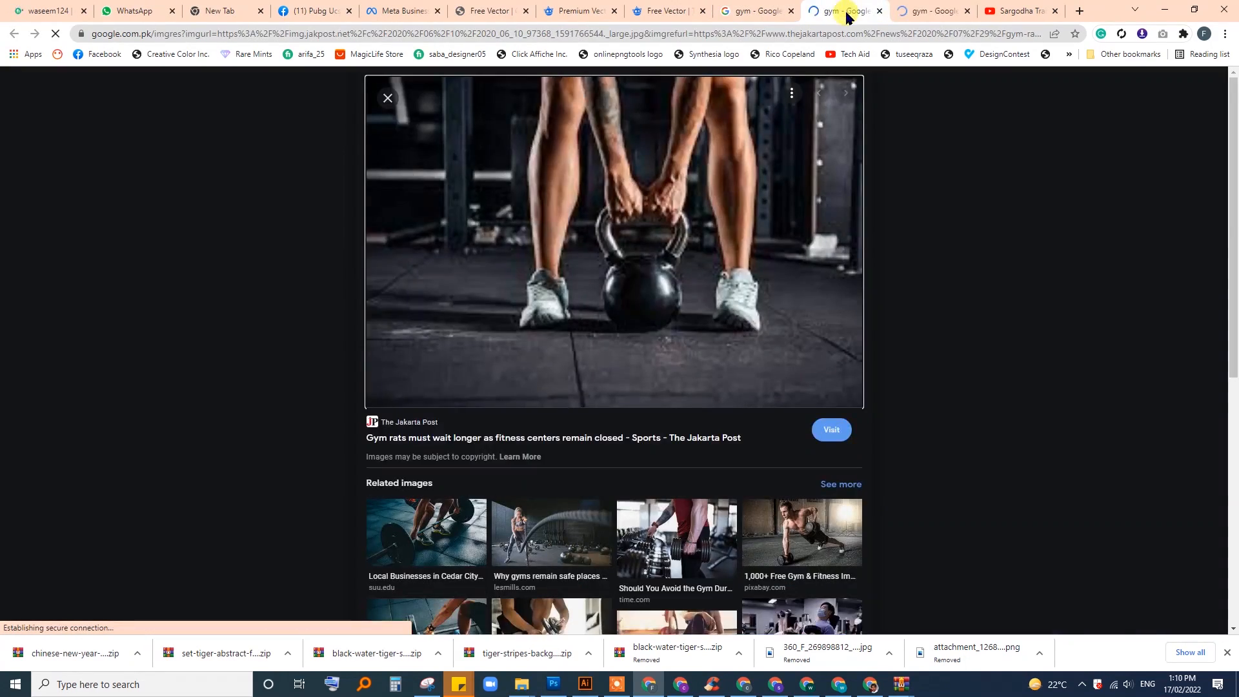
{"action": "left_click", "coordinate": [914, 17]}
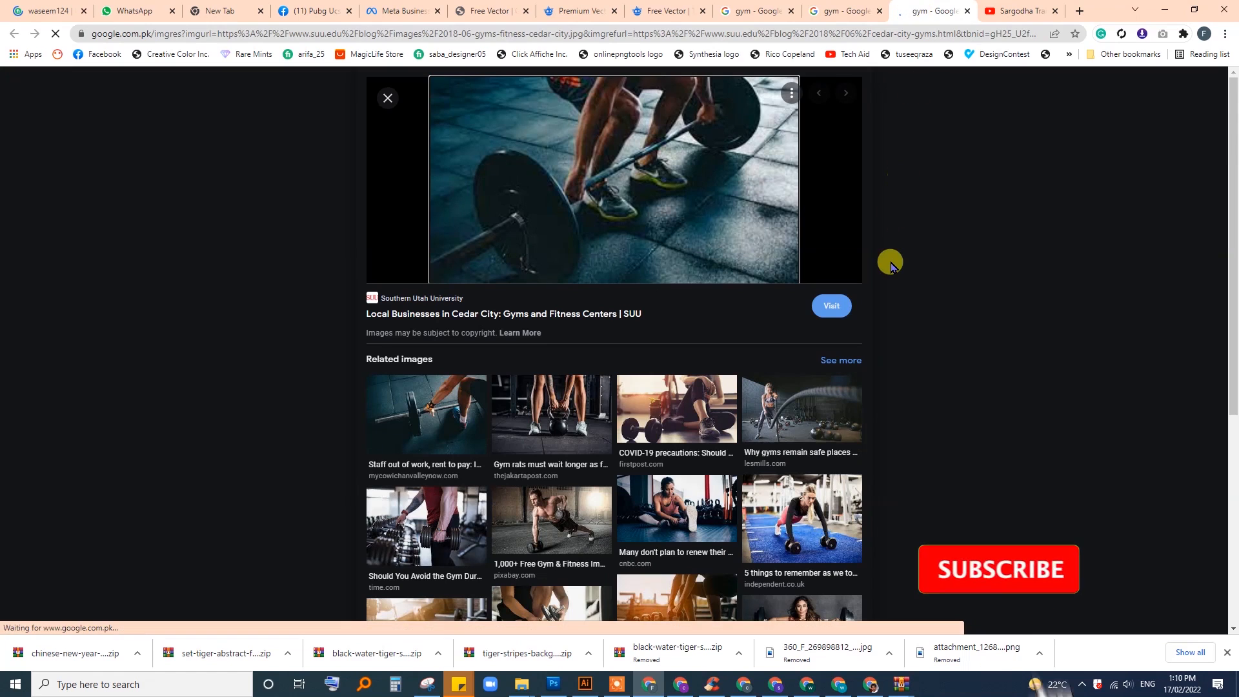
Open the related Stanza Living kettlebell photo and save it as gyms.jpg in the lion folder.
{"action": "scroll", "coordinate": [891, 265], "scroll_direction": "down", "scroll_amount": 1}
{"action": "scroll", "coordinate": [891, 264], "scroll_direction": "down", "scroll_amount": 3}
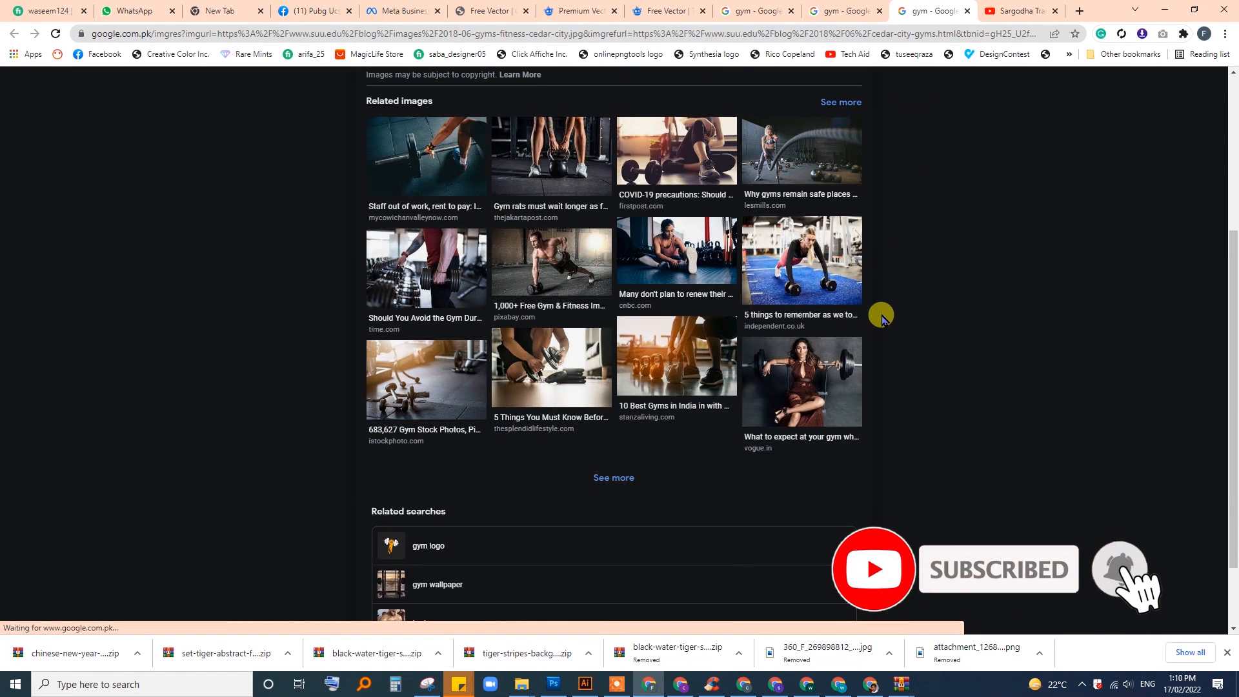
{"action": "left_click", "coordinate": [667, 353]}
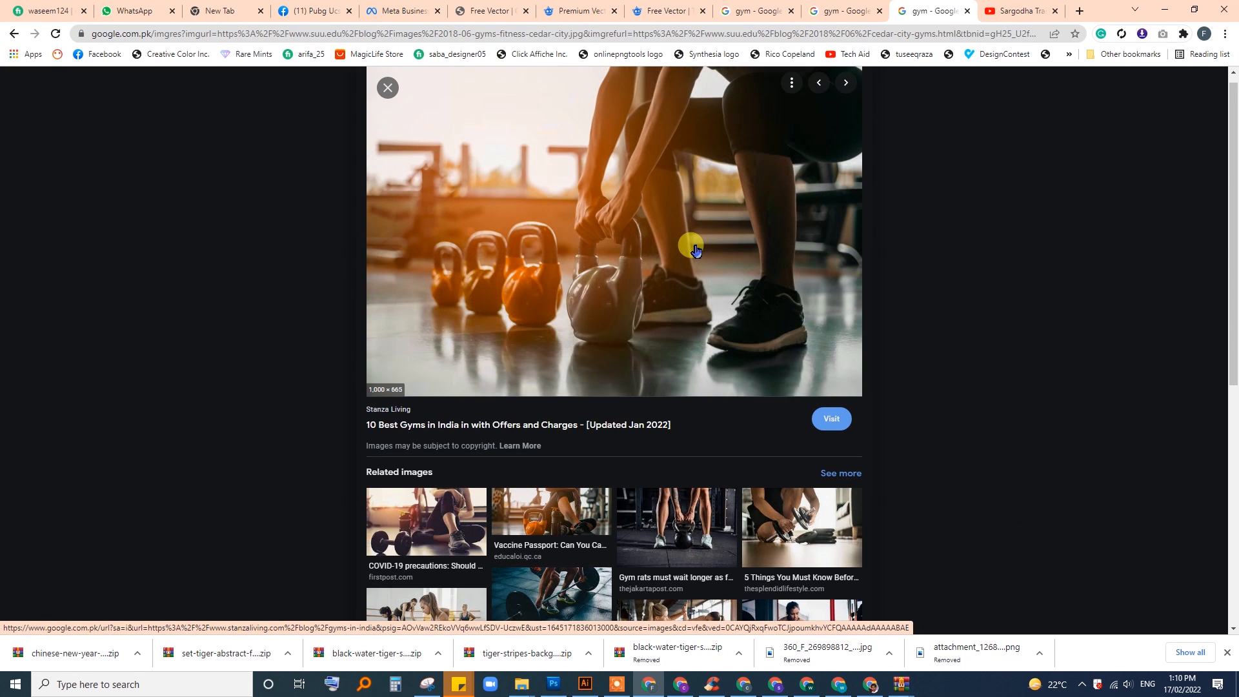
{"action": "right_click", "coordinate": [595, 240]}
{"action": "left_click", "coordinate": [655, 407]}
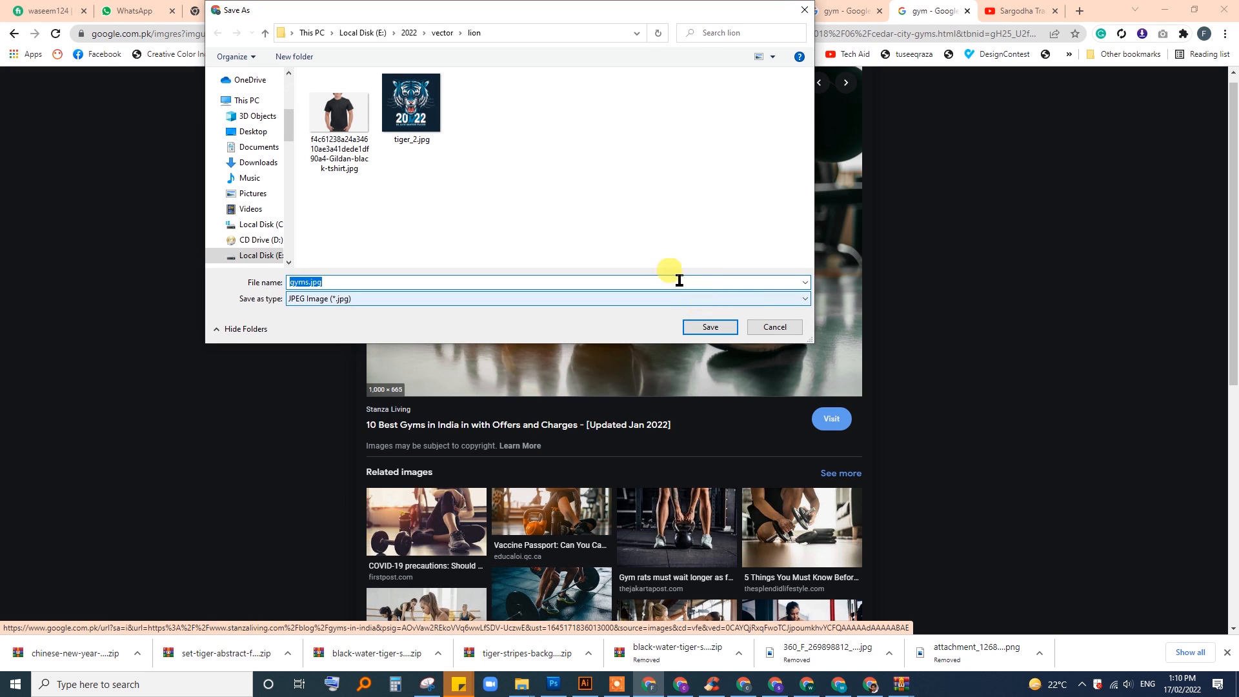
{"action": "left_click", "coordinate": [709, 328]}
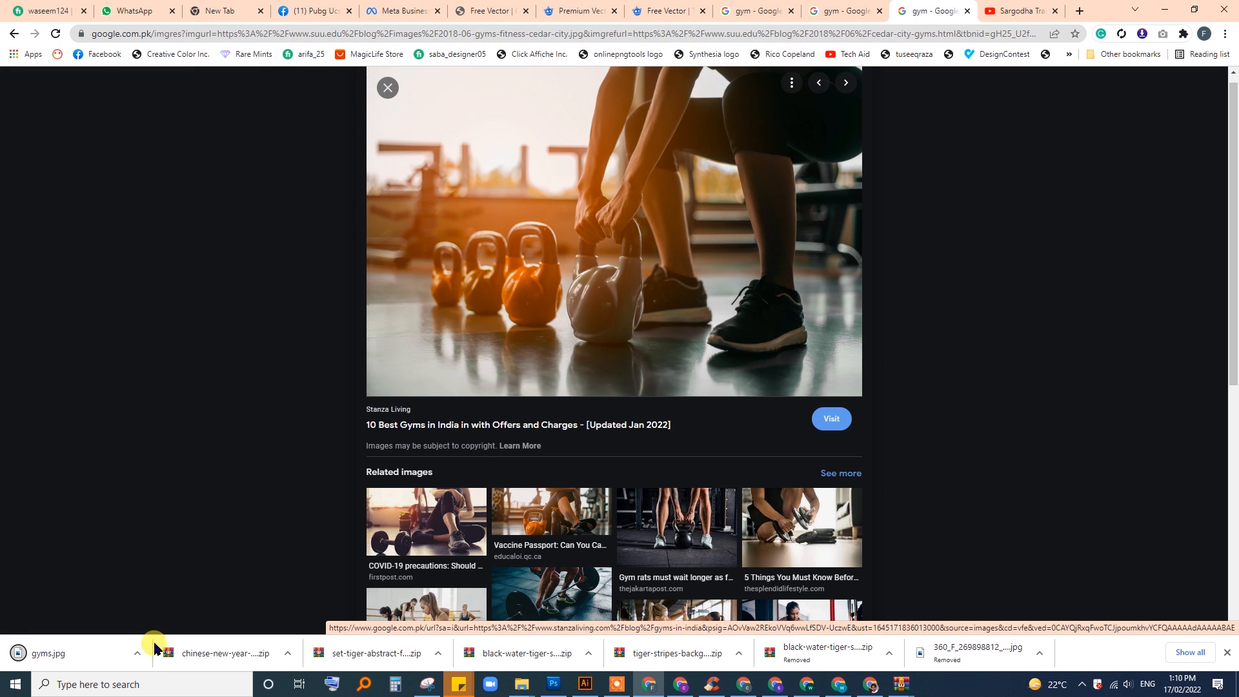
Place gyms.jpg from its folder into the Illustrator layout and enlarge it to about 1156 × 769 px over the large black rectangle.
{"action": "left_click", "coordinate": [143, 656]}
{"action": "left_click", "coordinate": [169, 607]}
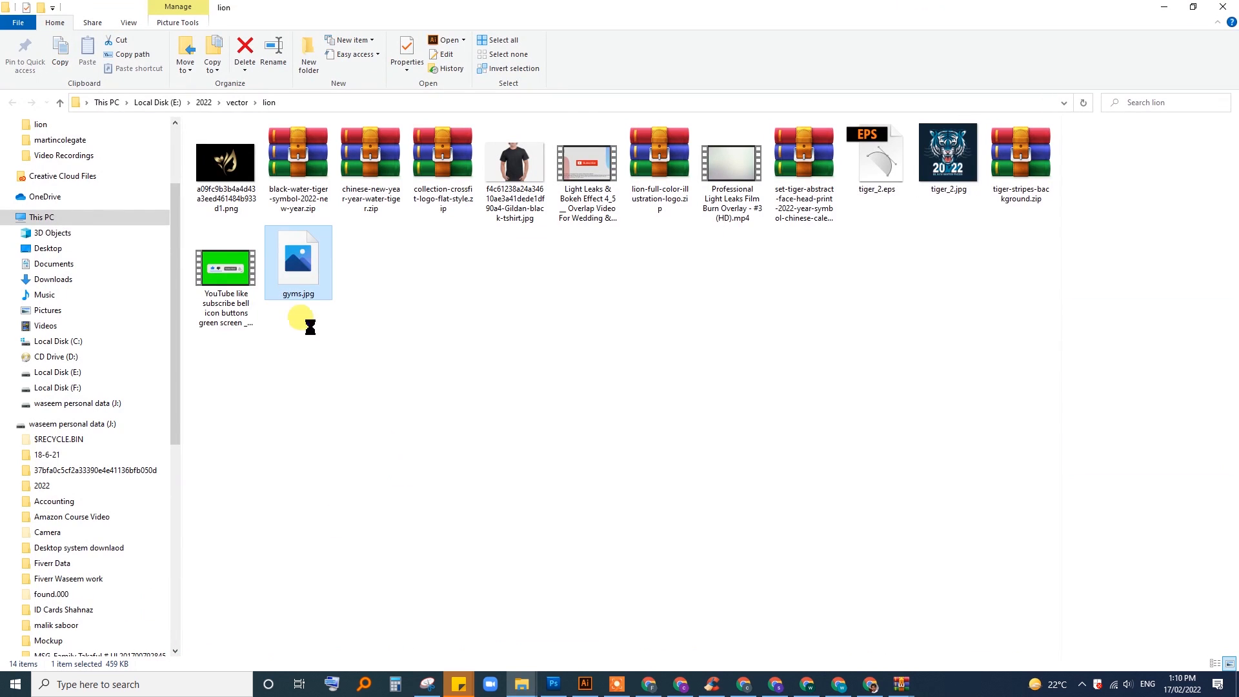
{"action": "left_click_drag", "start_coordinate": [298, 261], "coordinate": [510, 129]}
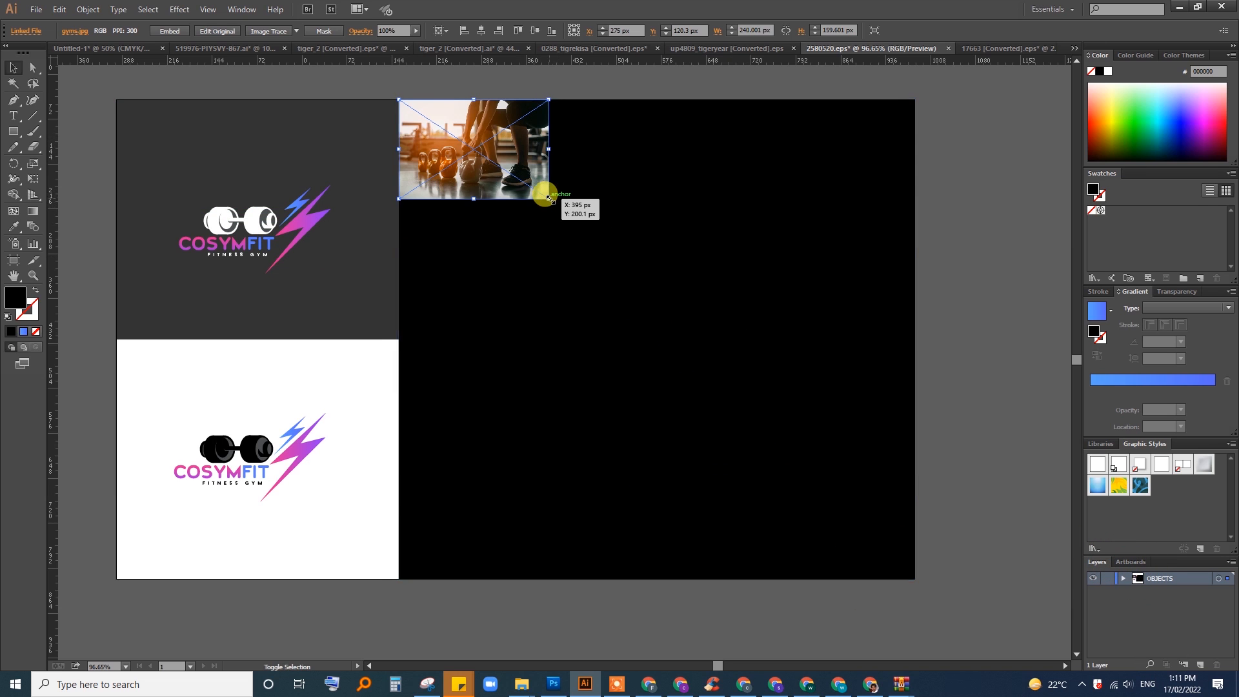
{"action": "left_click_drag", "start_coordinate": [548, 197], "coordinate": [1056, 648]}
{"action": "left_click_drag", "start_coordinate": [916, 420], "coordinate": [887, 437]}
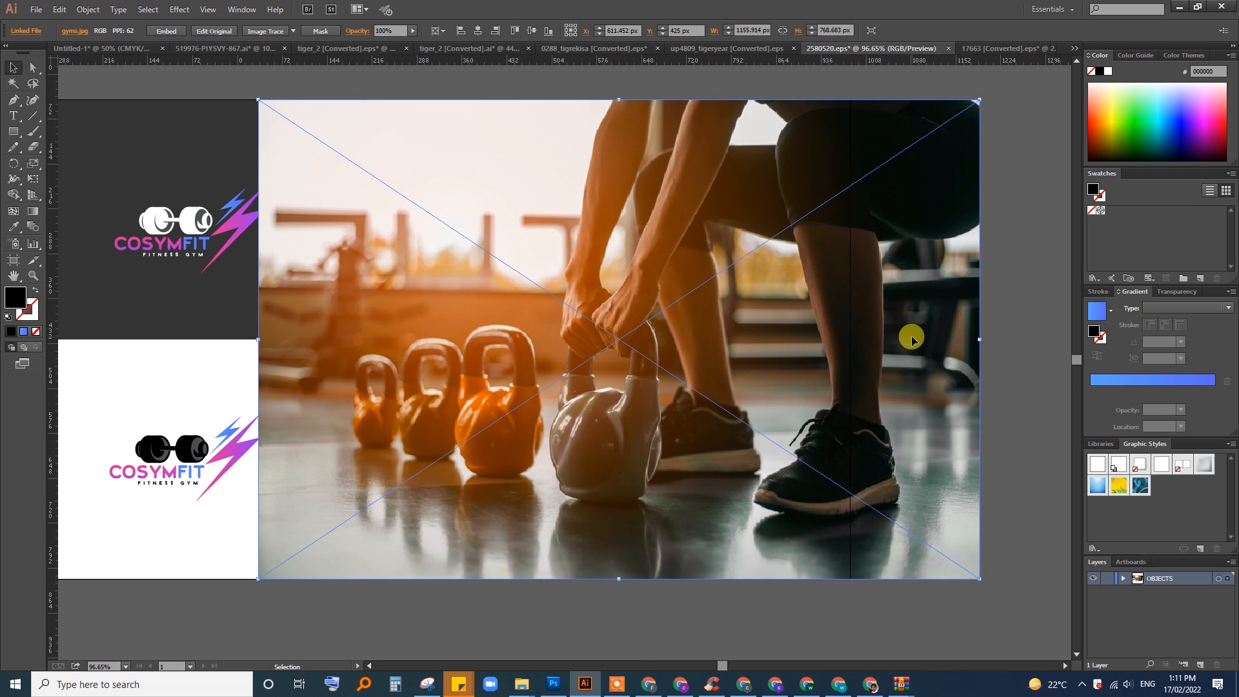
Send the gym photo behind the large black rectangle.
{"action": "left_click", "coordinate": [89, 10]}
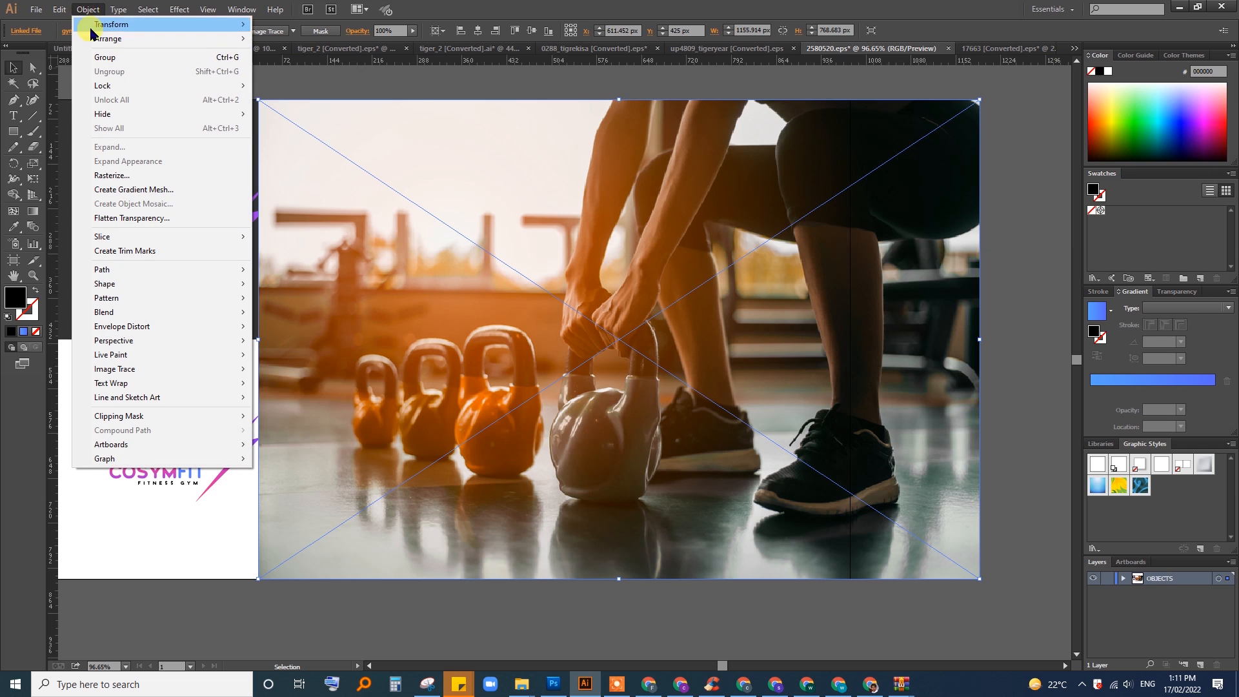
{"action": "mouse_move", "coordinate": [227, 43]}
{"action": "left_click", "coordinate": [293, 82]}
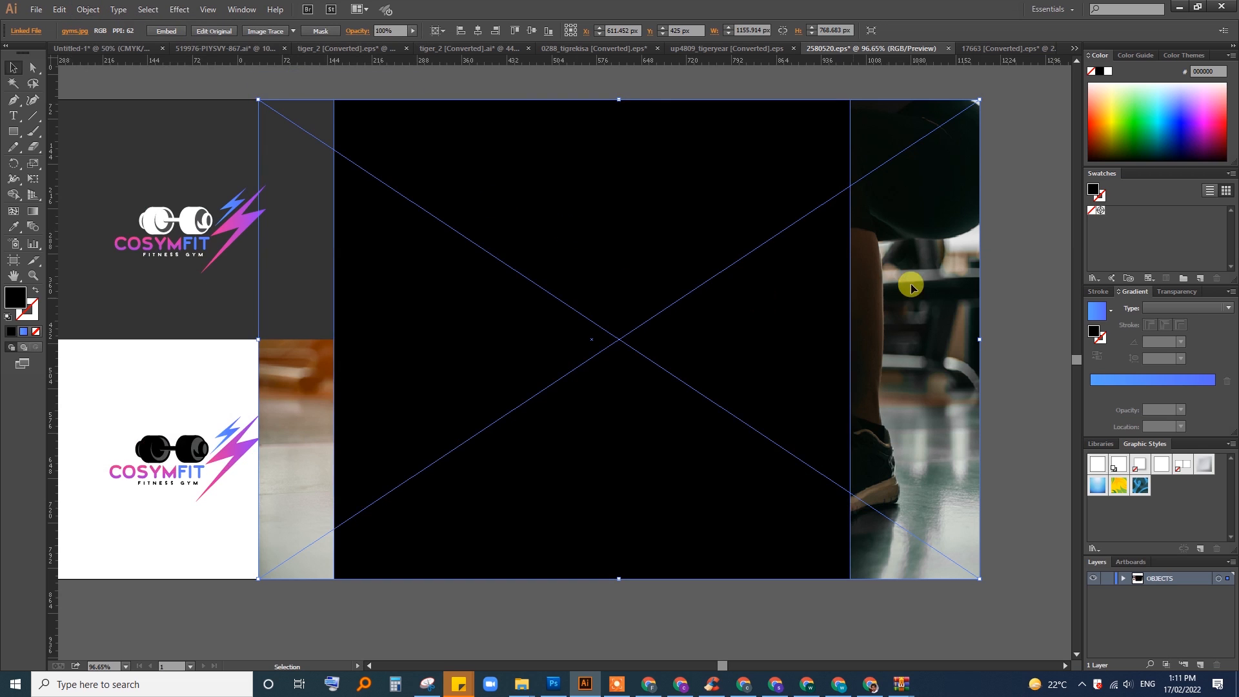
Clip the gym photo to the large black rectangle with a clipping mask.
{"action": "left_click_drag", "start_coordinate": [1025, 190], "coordinate": [751, 271]}
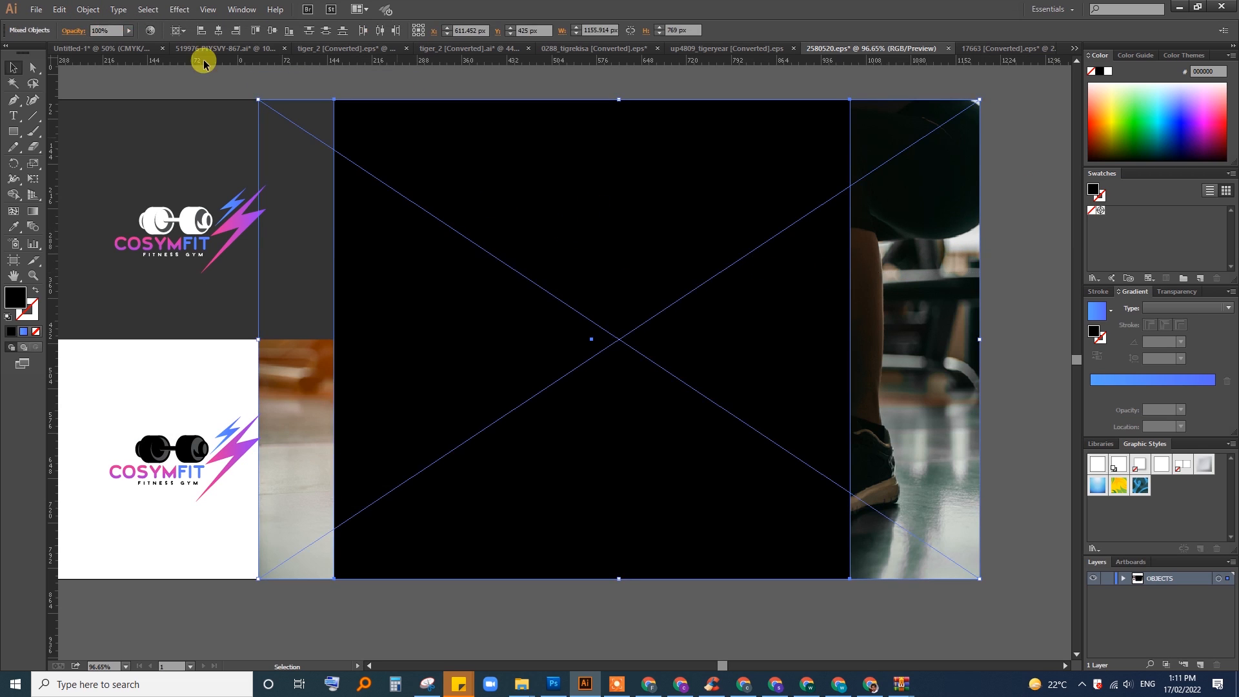
{"action": "left_click", "coordinate": [85, 12]}
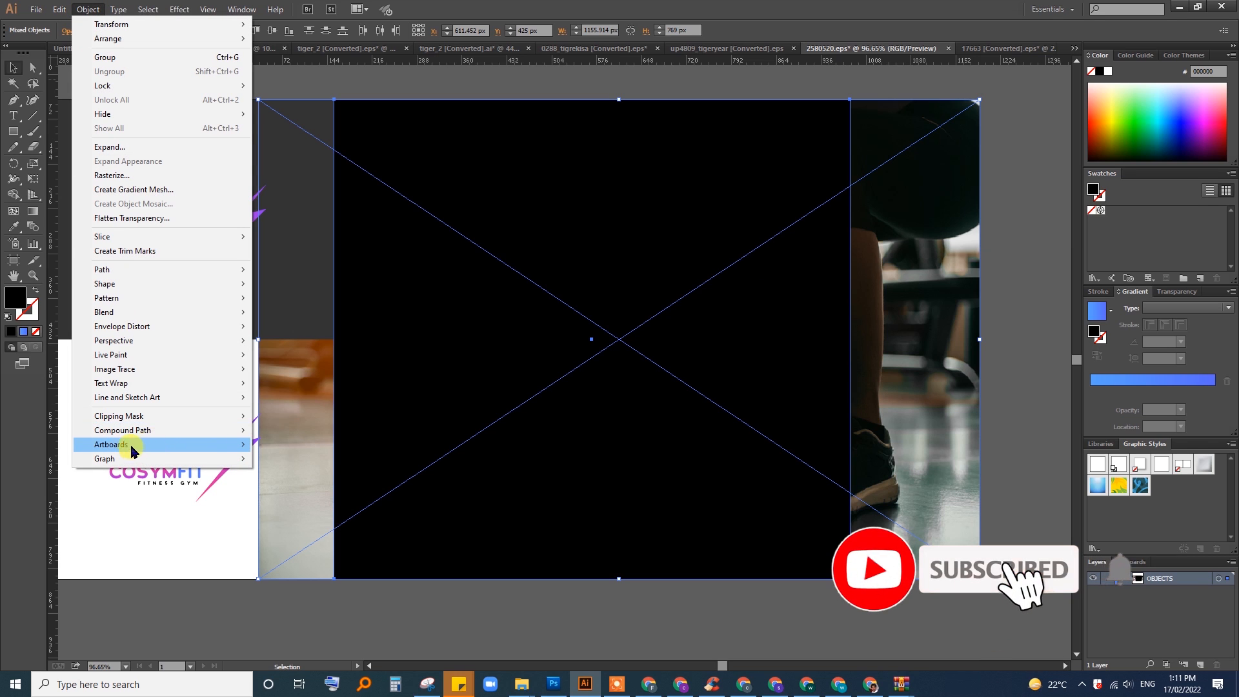
{"action": "mouse_move", "coordinate": [131, 420]}
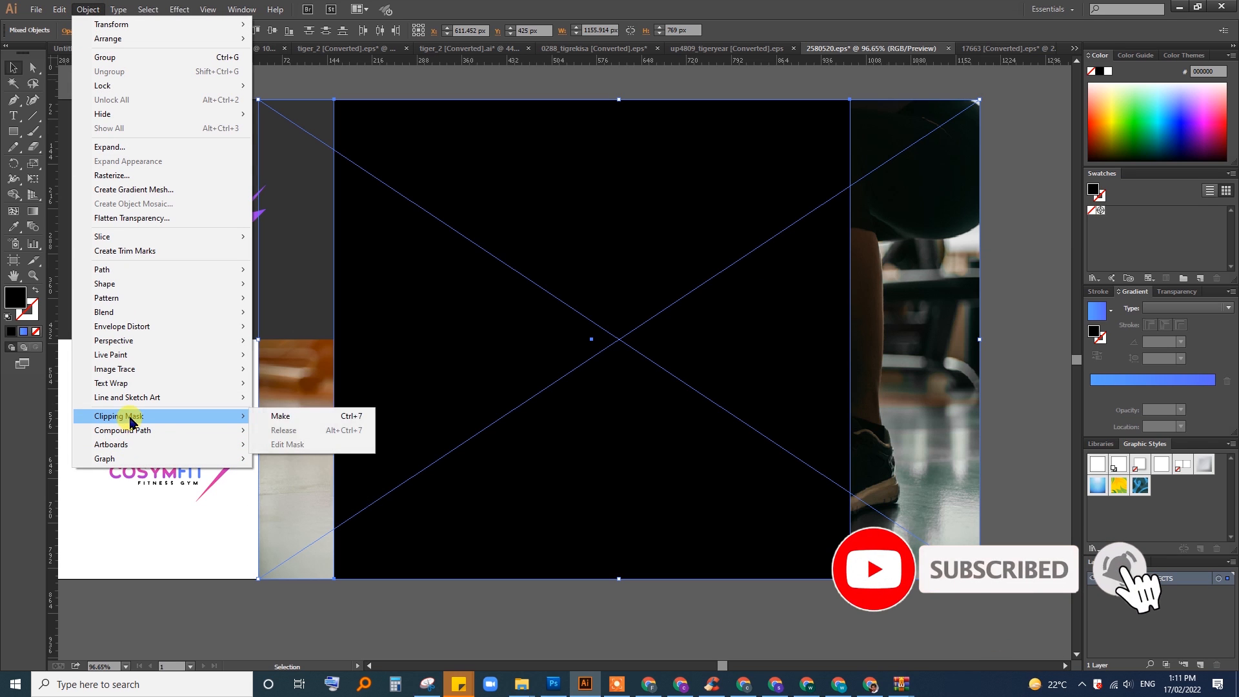
{"action": "left_click", "coordinate": [332, 417]}
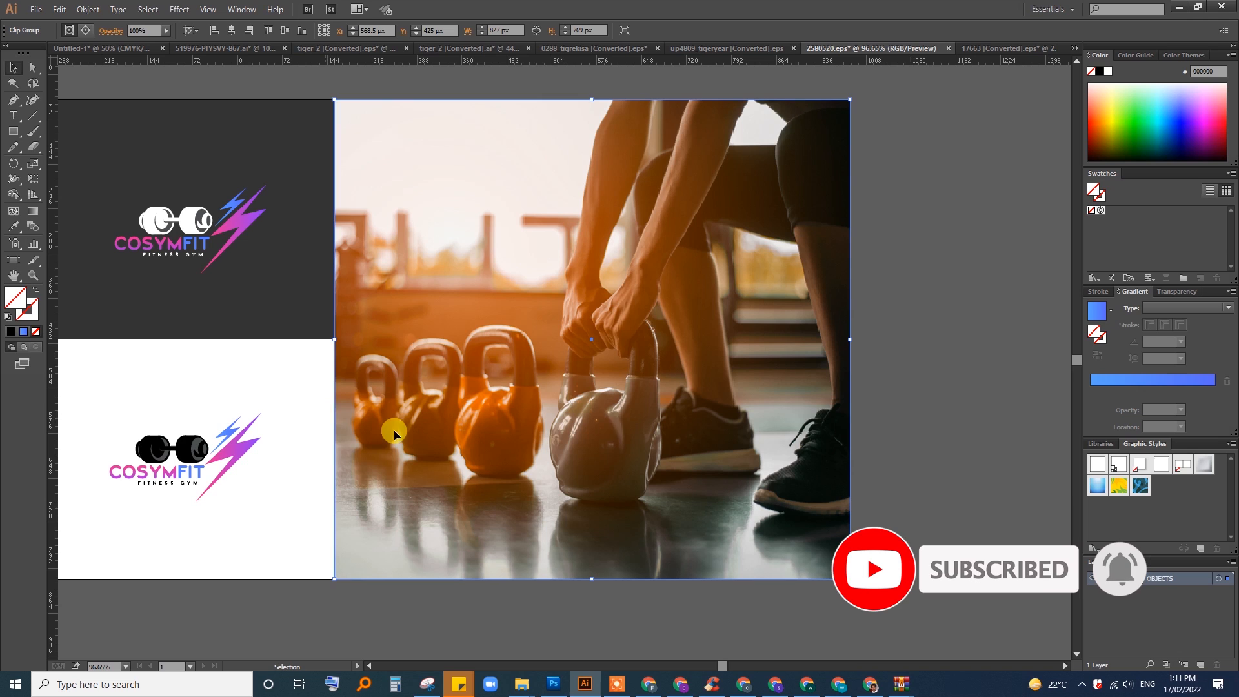
{"action": "left_click", "coordinate": [895, 406]}
Draw an 827 × 769 px rectangle exactly over the gym photo, fill it black and set its opacity to 83%.
{"action": "left_click_drag", "start_coordinate": [692, 469], "coordinate": [772, 459]}
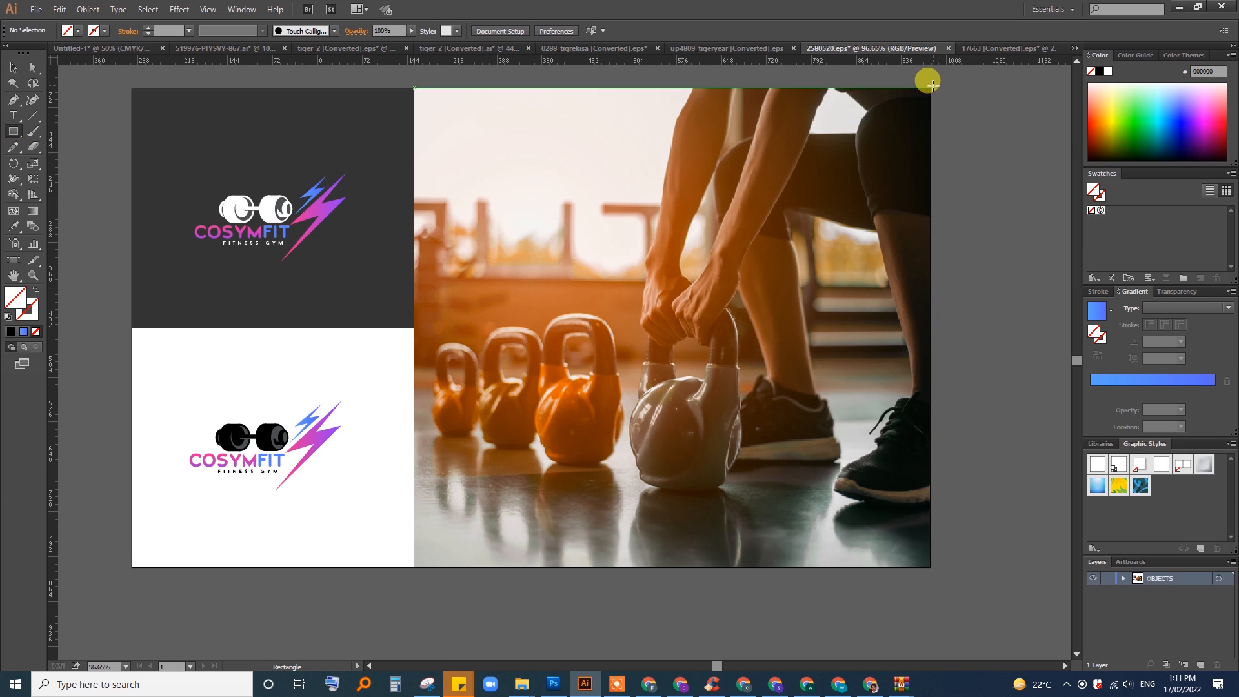
{"action": "left_click_drag", "start_coordinate": [930, 88], "coordinate": [414, 566]}
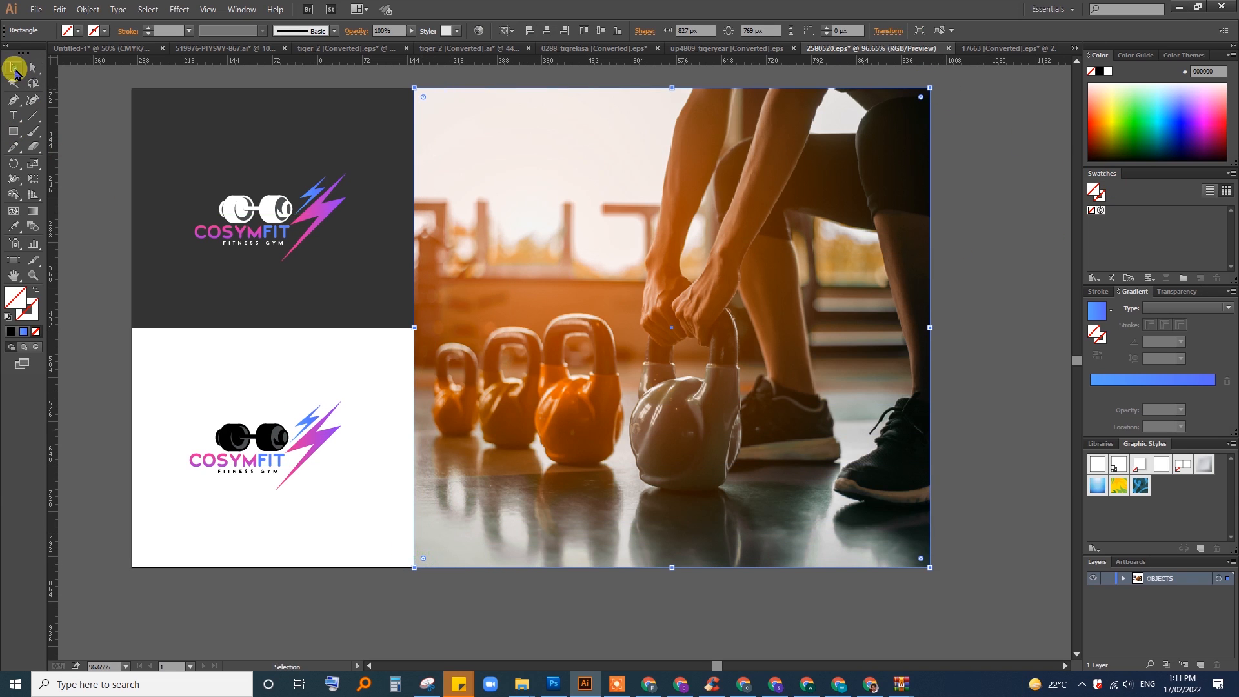
{"action": "key", "text": "v"}
{"action": "left_click", "coordinate": [10, 333]}
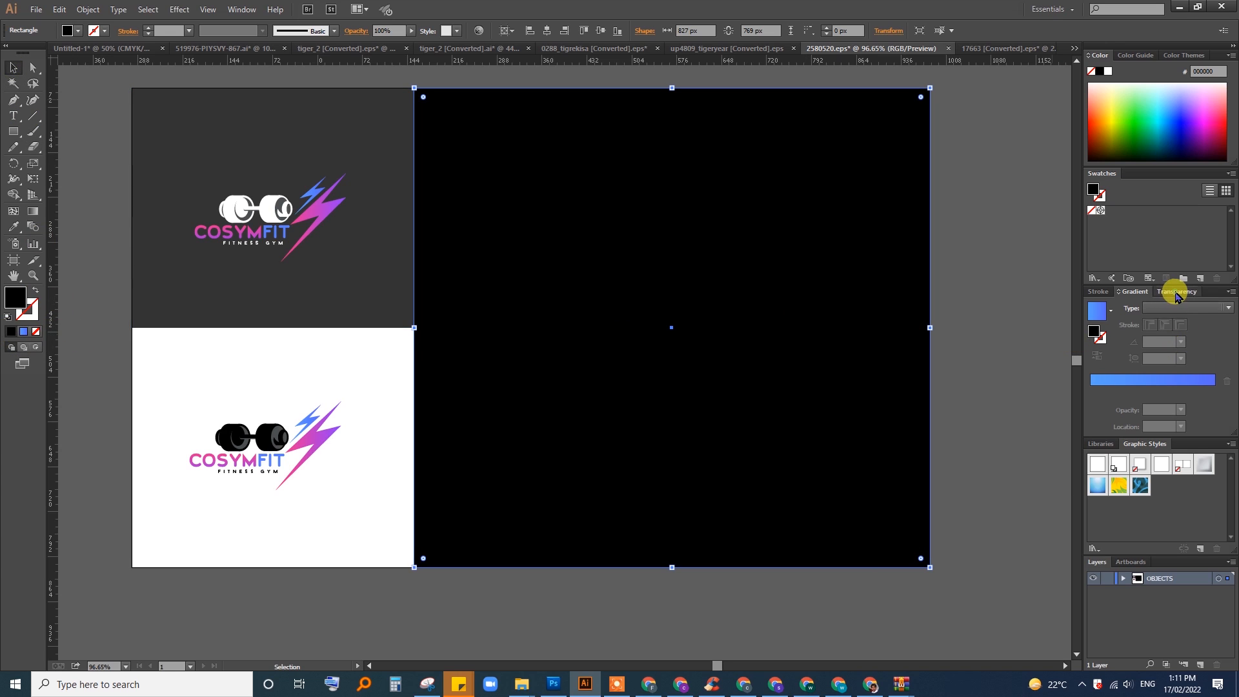
{"action": "left_click", "coordinate": [1176, 292]}
{"action": "left_click", "coordinate": [1217, 310]}
{"action": "left_click_drag", "start_coordinate": [1219, 320], "coordinate": [1208, 322]}
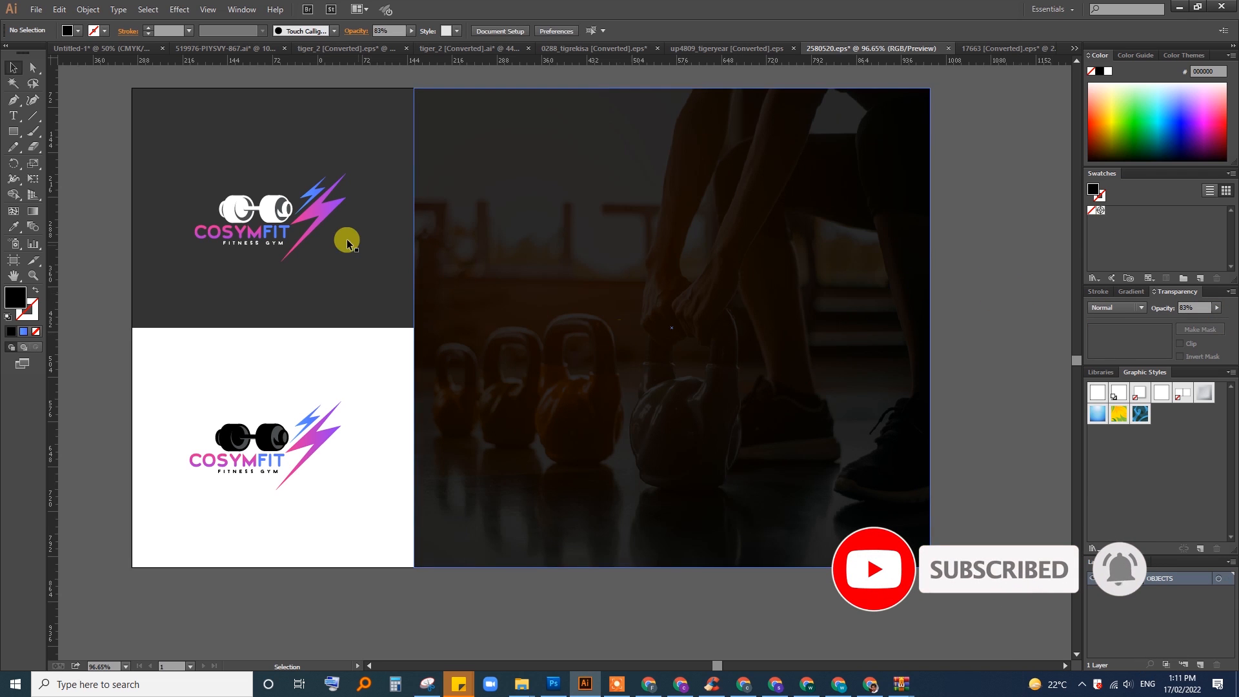
Lock the dark grey rectangle behind the white-dumbbell logo.
{"action": "left_click", "coordinate": [321, 219]}
{"action": "left_click", "coordinate": [241, 140]}
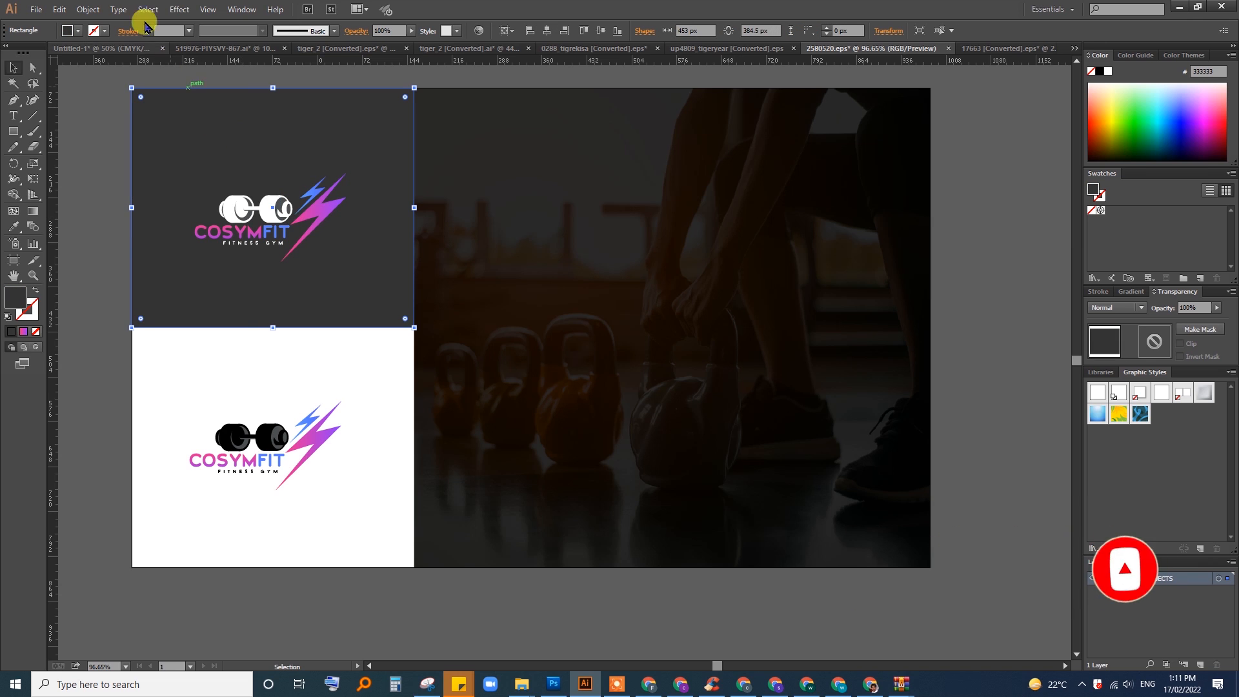
{"action": "left_click", "coordinate": [88, 9]}
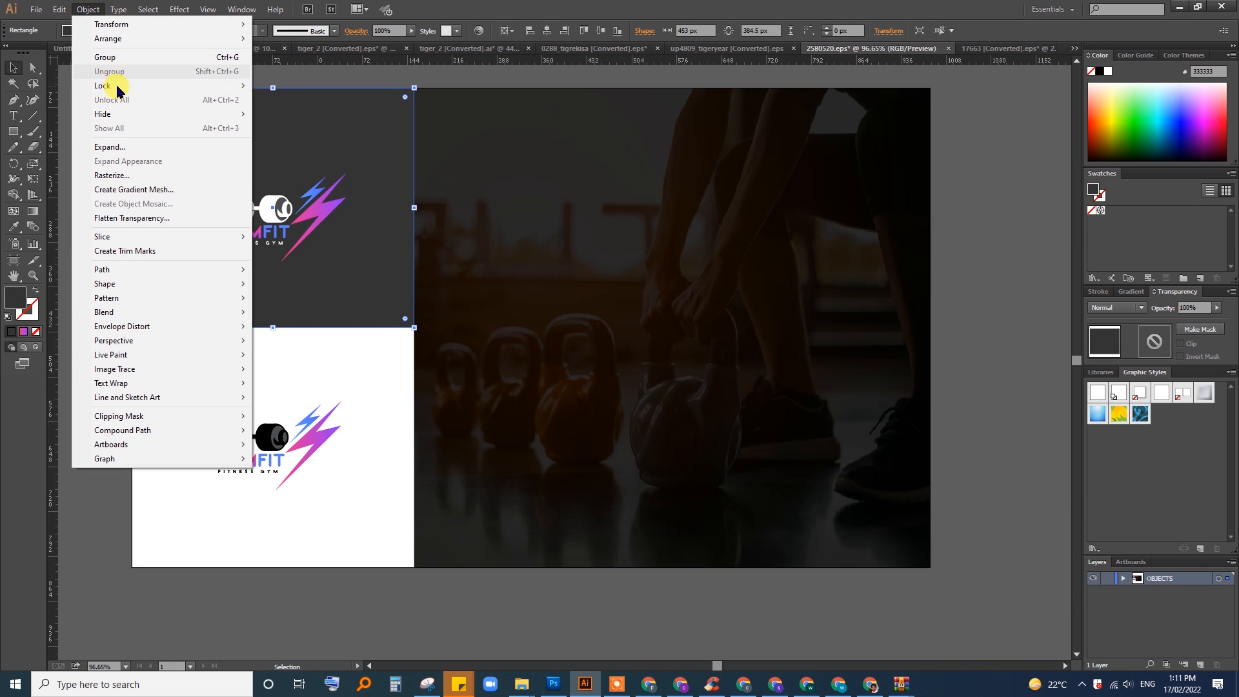
{"action": "mouse_move", "coordinate": [113, 86]}
{"action": "left_click", "coordinate": [303, 88]}
Copy the white-dumbbell logo to the centre of the darkened gym photo and bring the copy to the front.
{"action": "left_click_drag", "start_coordinate": [183, 153], "coordinate": [363, 273]}
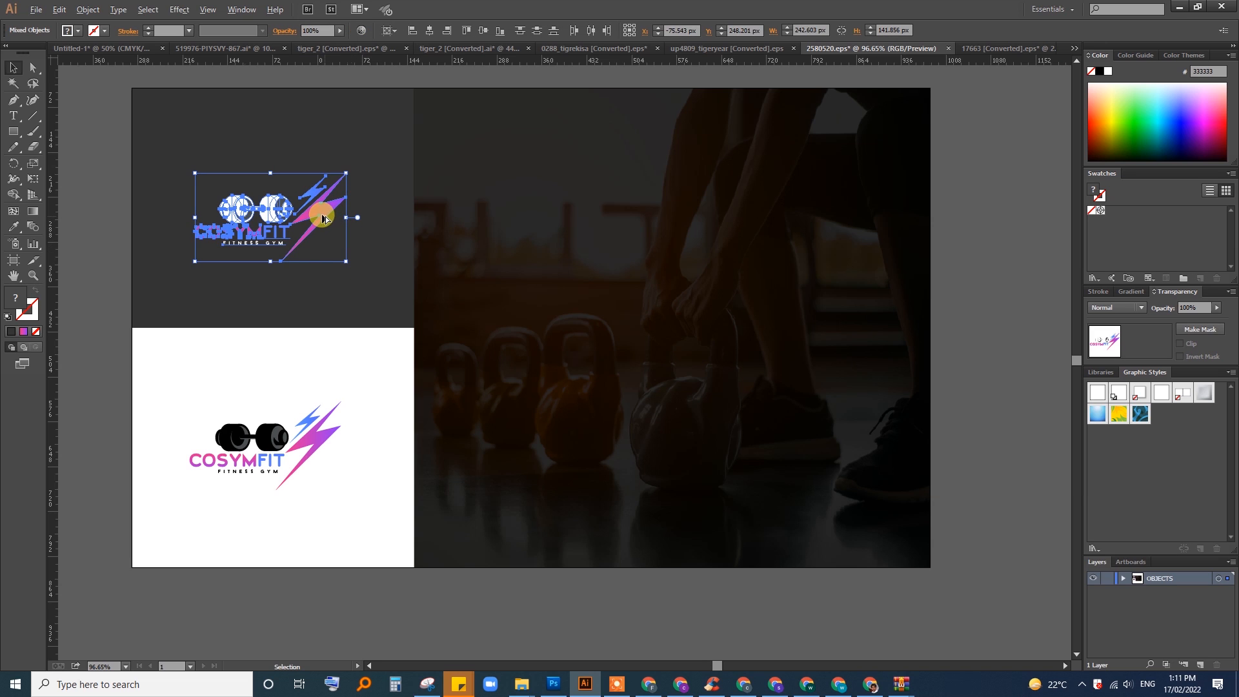
{"action": "left_click_drag", "start_coordinate": [325, 219], "coordinate": [726, 316]}
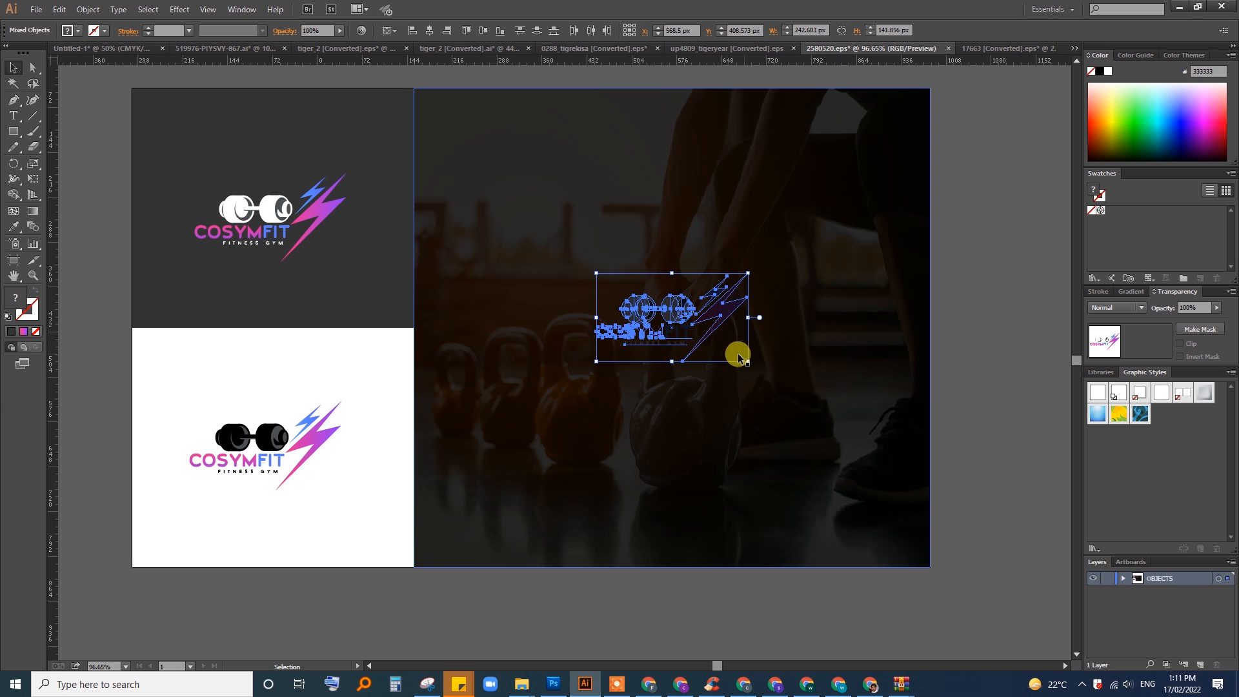
{"action": "left_click", "coordinate": [87, 9]}
{"action": "mouse_move", "coordinate": [138, 40]}
{"action": "left_click", "coordinate": [288, 39]}
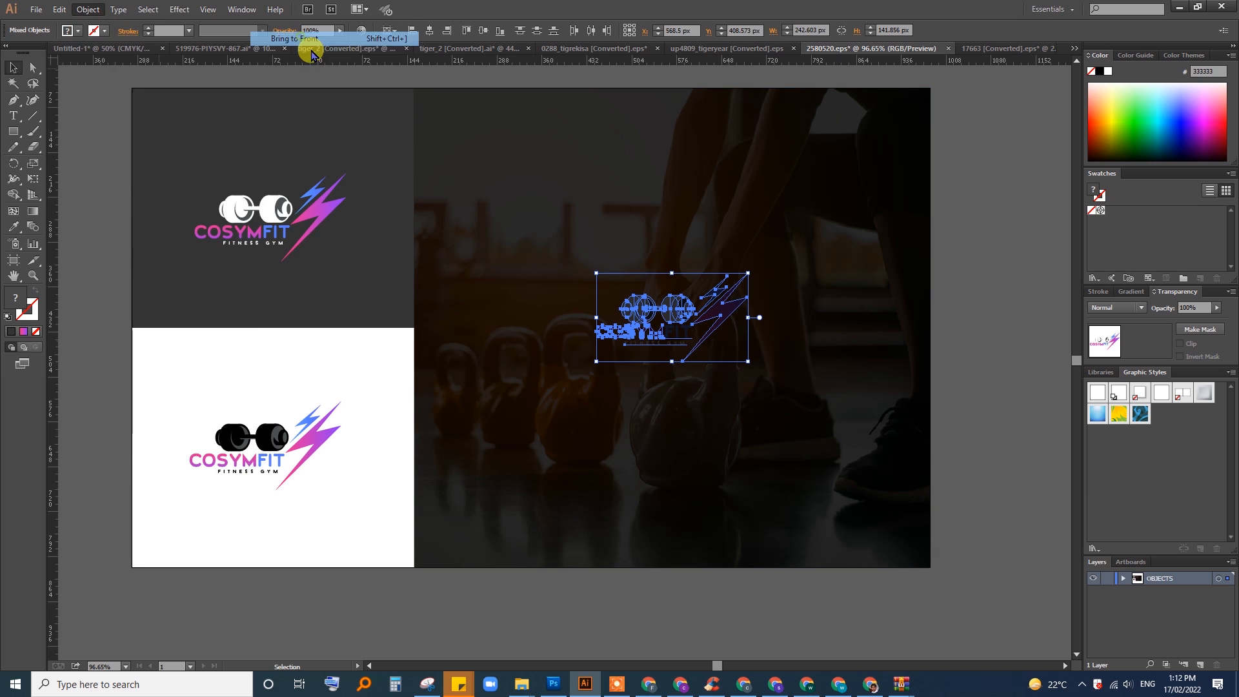
{"action": "left_click_drag", "start_coordinate": [768, 375], "coordinate": [797, 387]}
{"action": "key", "text": "ctrl+z"}
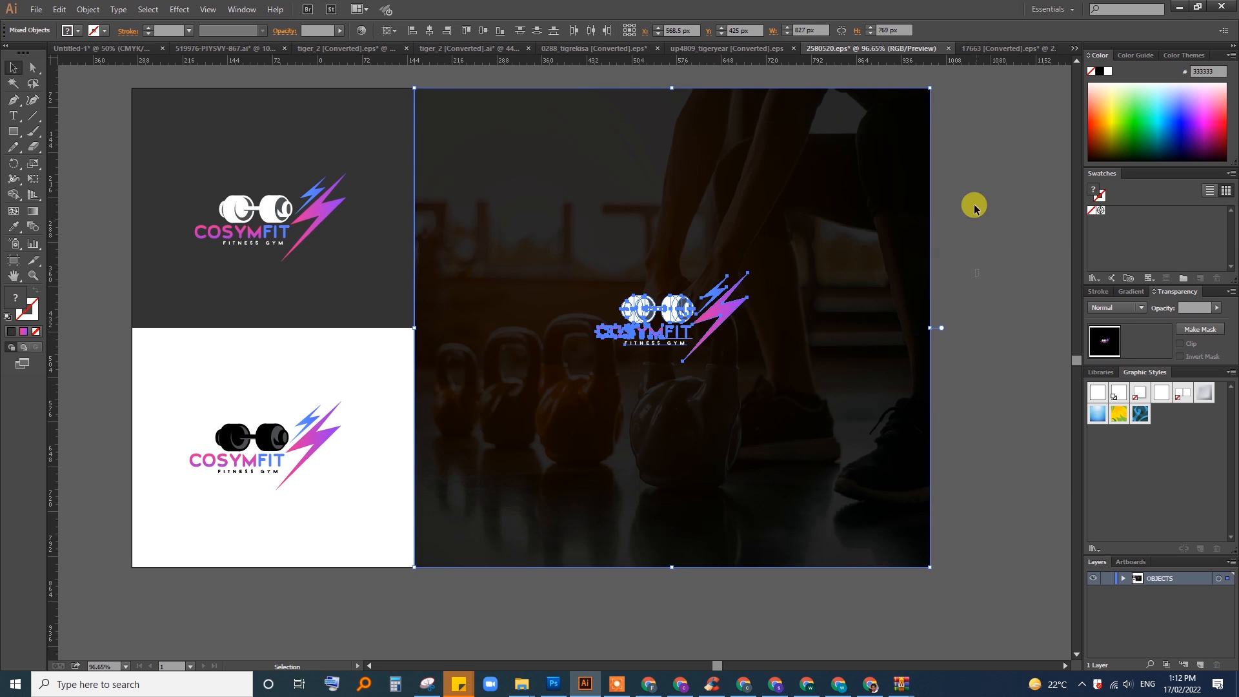
Lock the dark overlay and enlarge the logo on the gym photo to about 347 × 203 px around its centre.
{"action": "left_click_drag", "start_coordinate": [974, 205], "coordinate": [883, 277]}
{"action": "key", "text": "ctrl+2"}
{"action": "left_click_drag", "start_coordinate": [537, 243], "coordinate": [817, 384]}
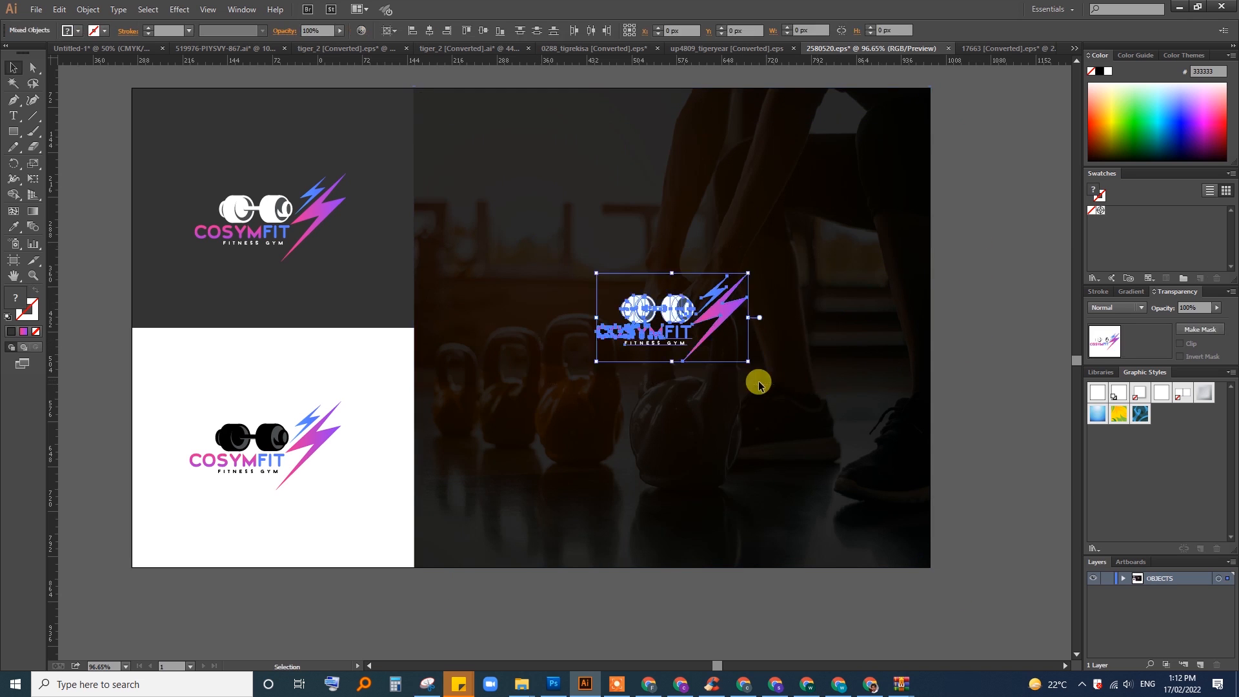
{"action": "left_click_drag", "start_coordinate": [748, 361], "coordinate": [781, 381]}
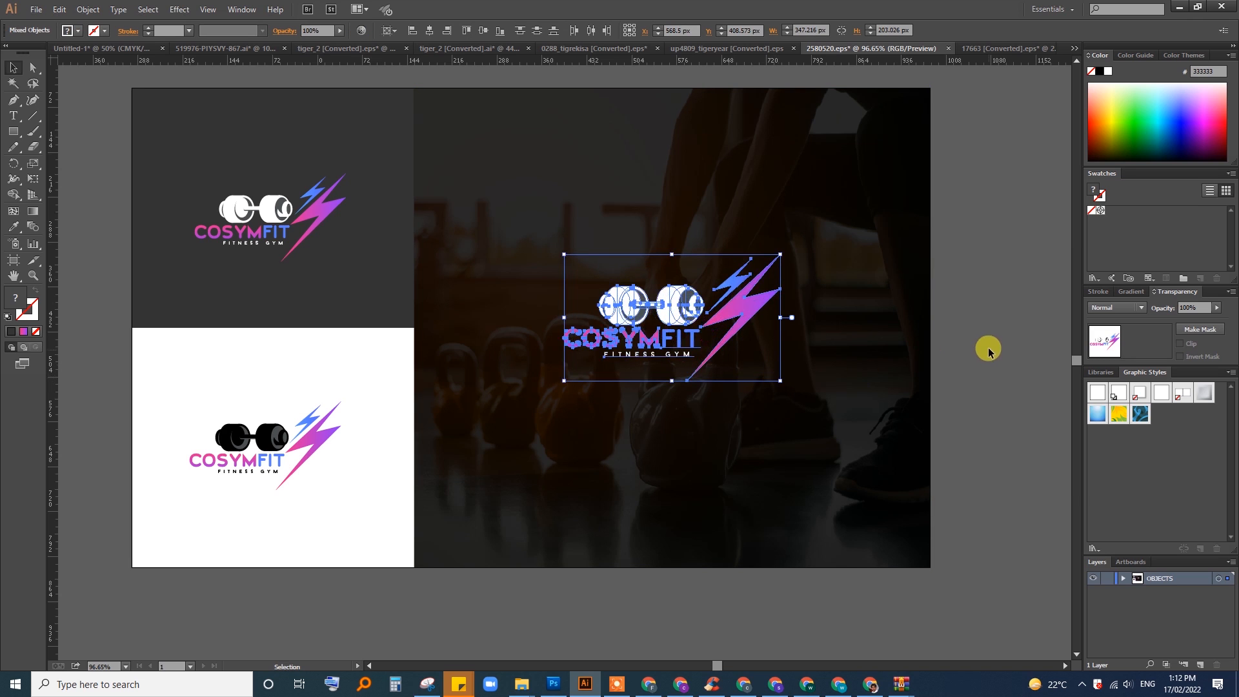
{"action": "left_click", "coordinate": [989, 351]}
Examine the complete layout with the three logo versions framed in the view.
{"action": "left_click_drag", "start_coordinate": [746, 491], "coordinate": [815, 482]}
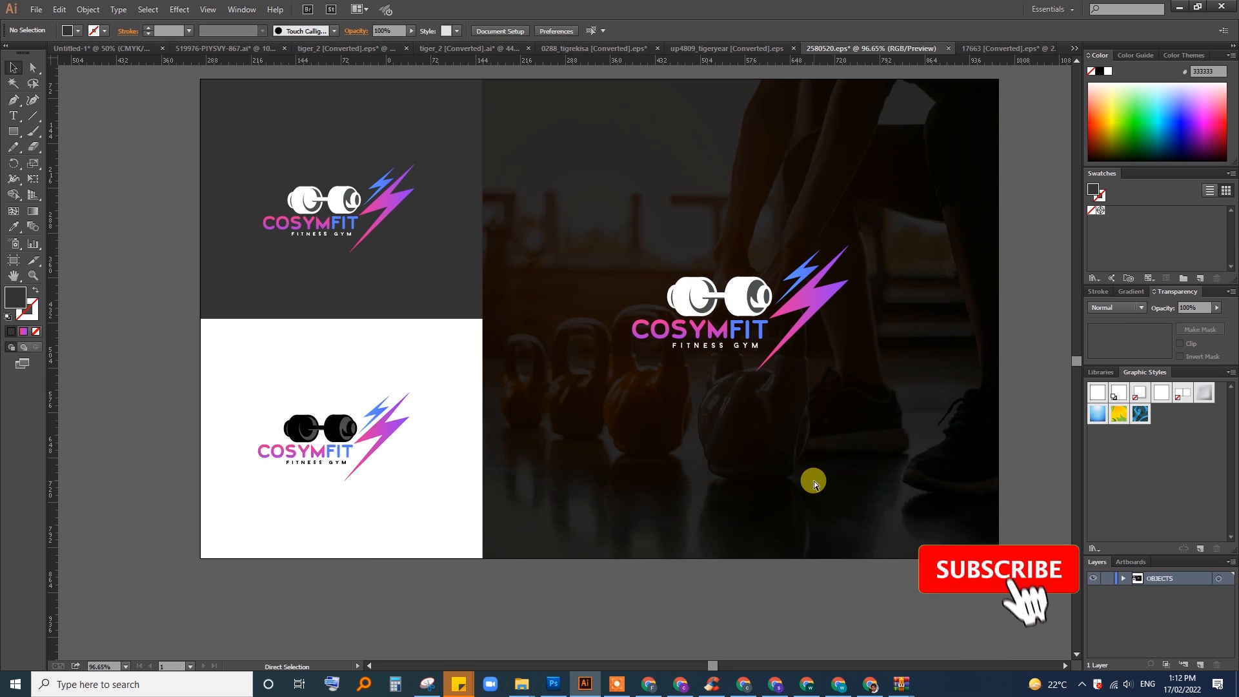
{"action": "key", "text": "ctrl+minus"}
{"action": "left_click_drag", "start_coordinate": [520, 438], "coordinate": [583, 436]}
{"action": "key", "text": "z"}
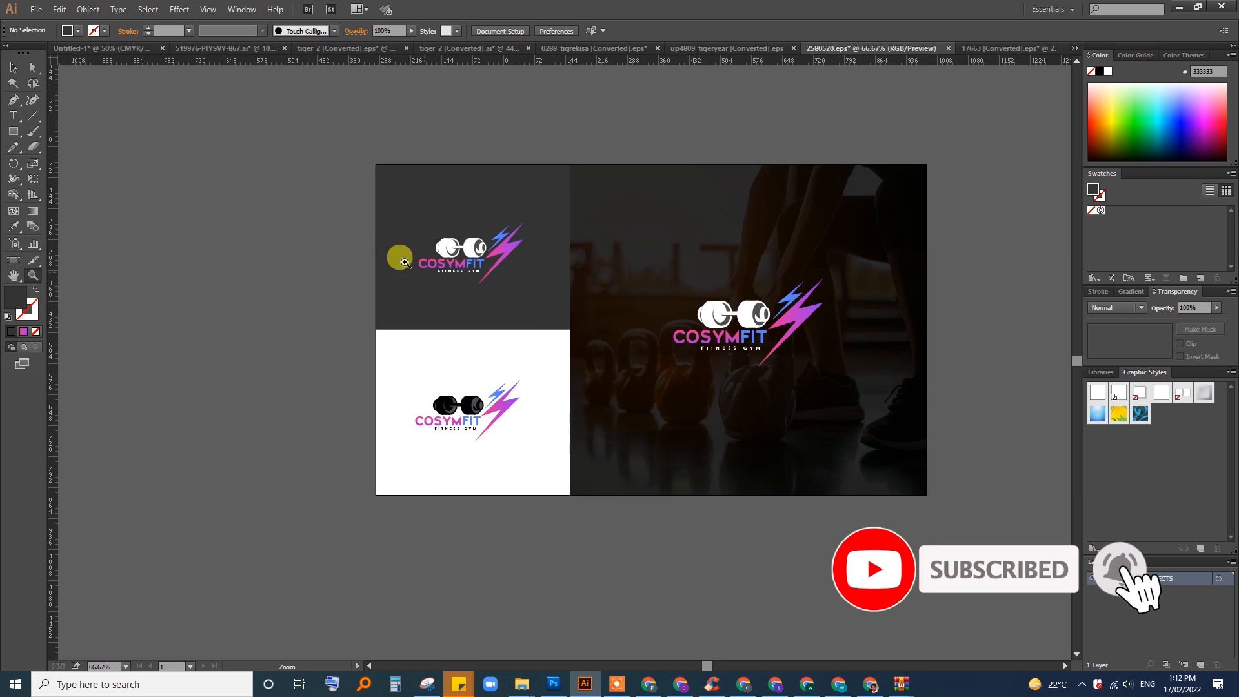
{"action": "mouse_move", "coordinate": [307, 117]}
{"action": "left_mouse_down"}
{"action": "mouse_move", "coordinate": [771, 433]}
{"action": "mouse_move", "coordinate": [982, 539]}
{"action": "left_mouse_up"}
{"action": "left_click_drag", "start_coordinate": [881, 526], "coordinate": [880, 508]}
{"action": "key", "text": "v"}
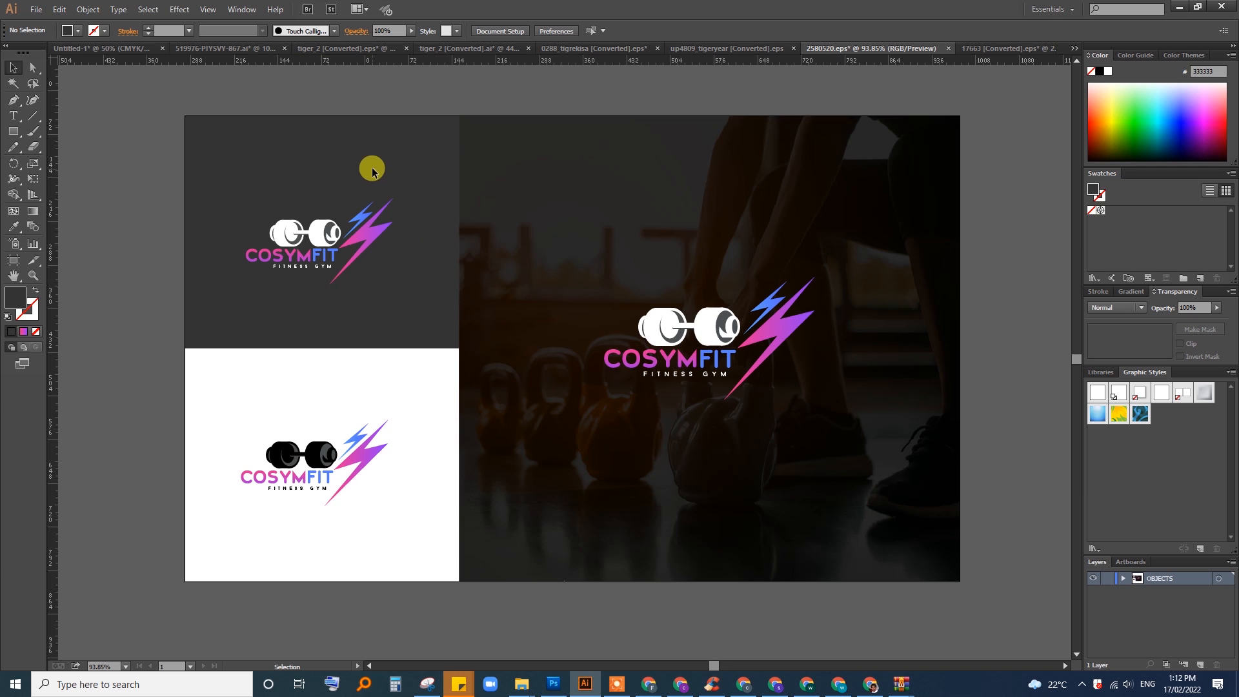
Unlock all objects and change the dark grey rectangle's fill to black, 000000.
{"action": "left_click", "coordinate": [88, 9]}
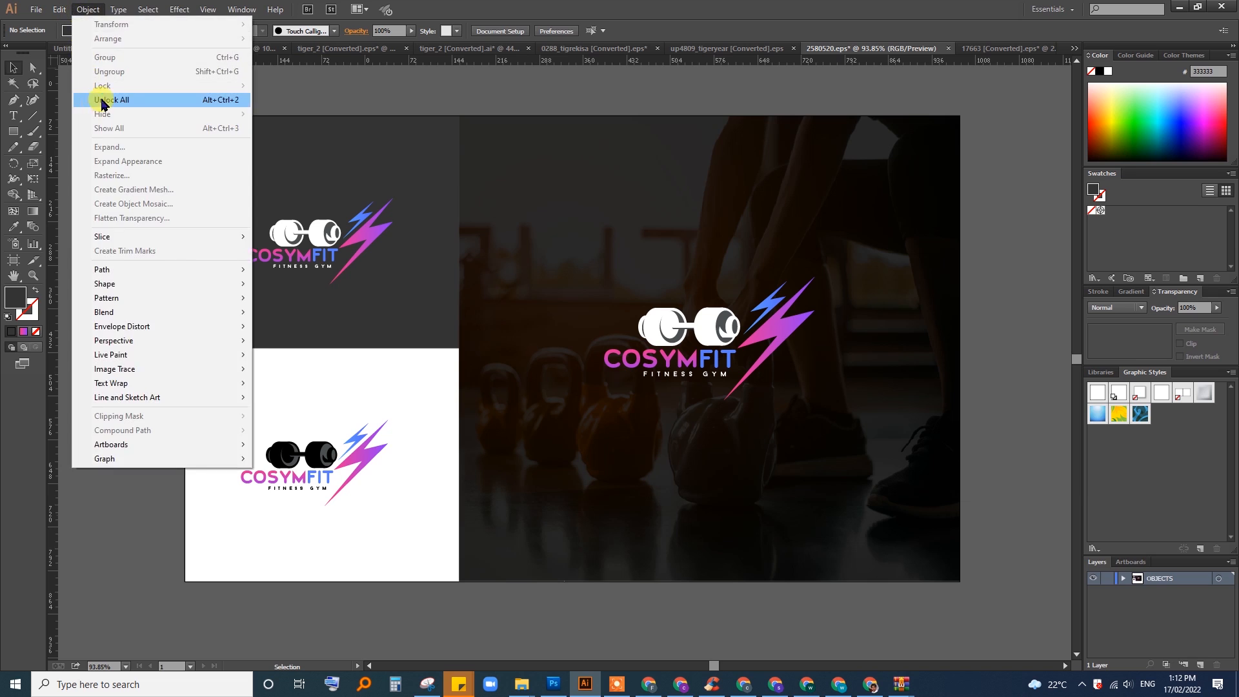
{"action": "left_click", "coordinate": [104, 95]}
{"action": "left_click", "coordinate": [155, 136]}
{"action": "left_click", "coordinate": [225, 152]}
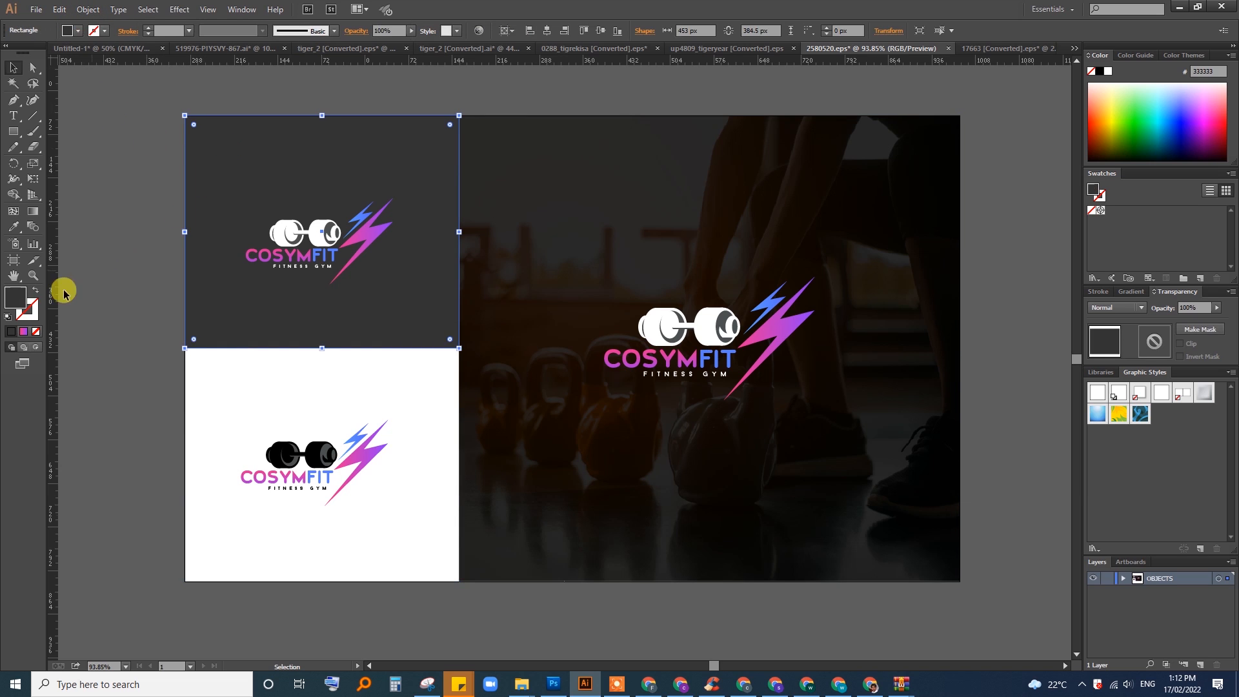
{"action": "double_click", "coordinate": [15, 301]}
{"action": "left_click_drag", "start_coordinate": [455, 402], "coordinate": [445, 418]}
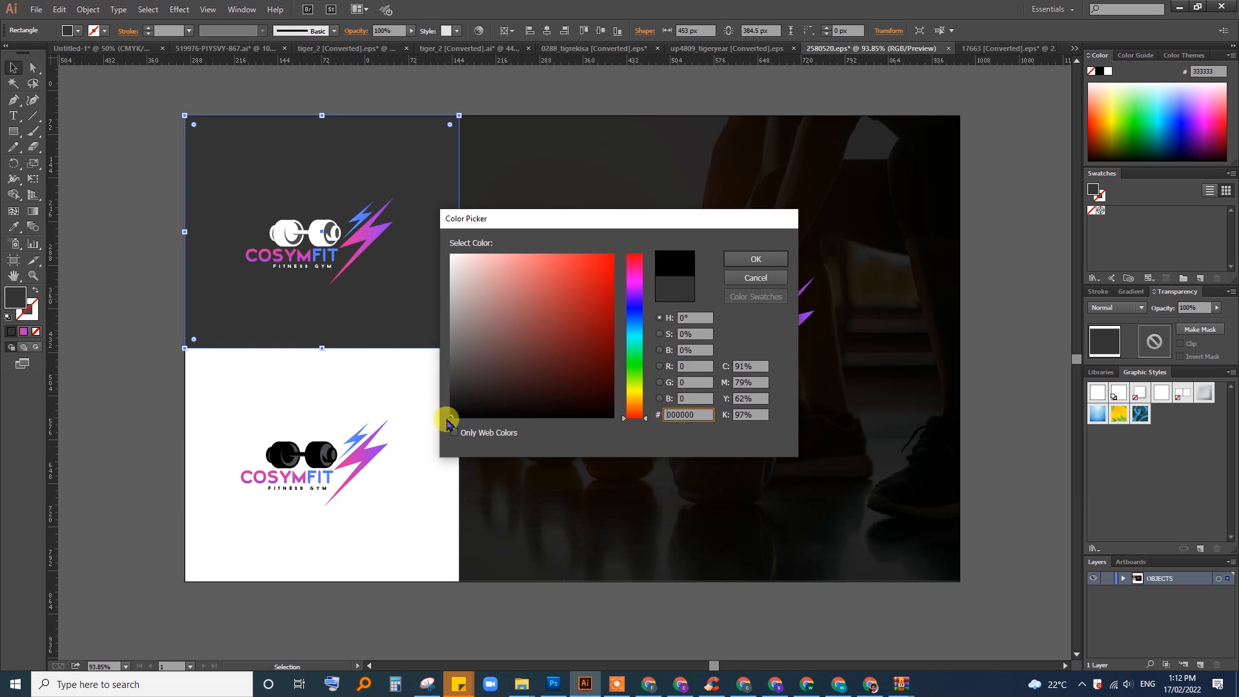
{"action": "left_click", "coordinate": [755, 259]}
{"action": "left_click", "coordinate": [115, 158]}
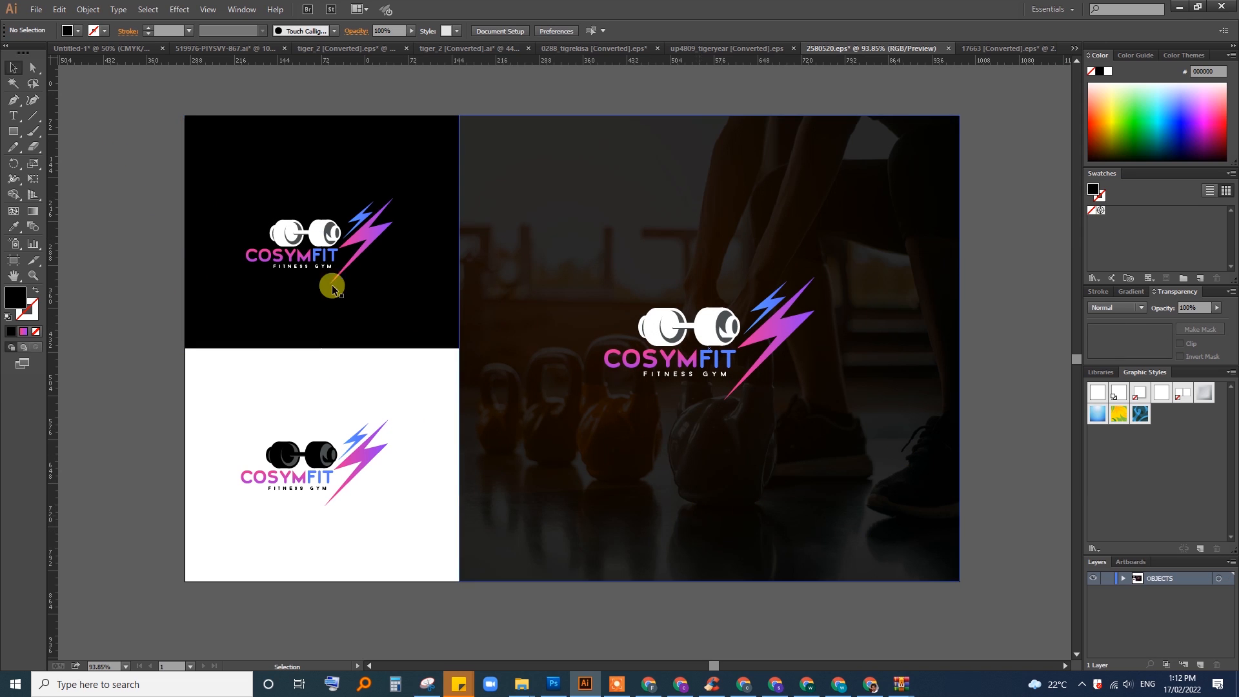
Set up a JPEG export of the layout as 2580520.jpg in the book cover folder on the Desktop.
{"action": "left_click", "coordinate": [36, 10]}
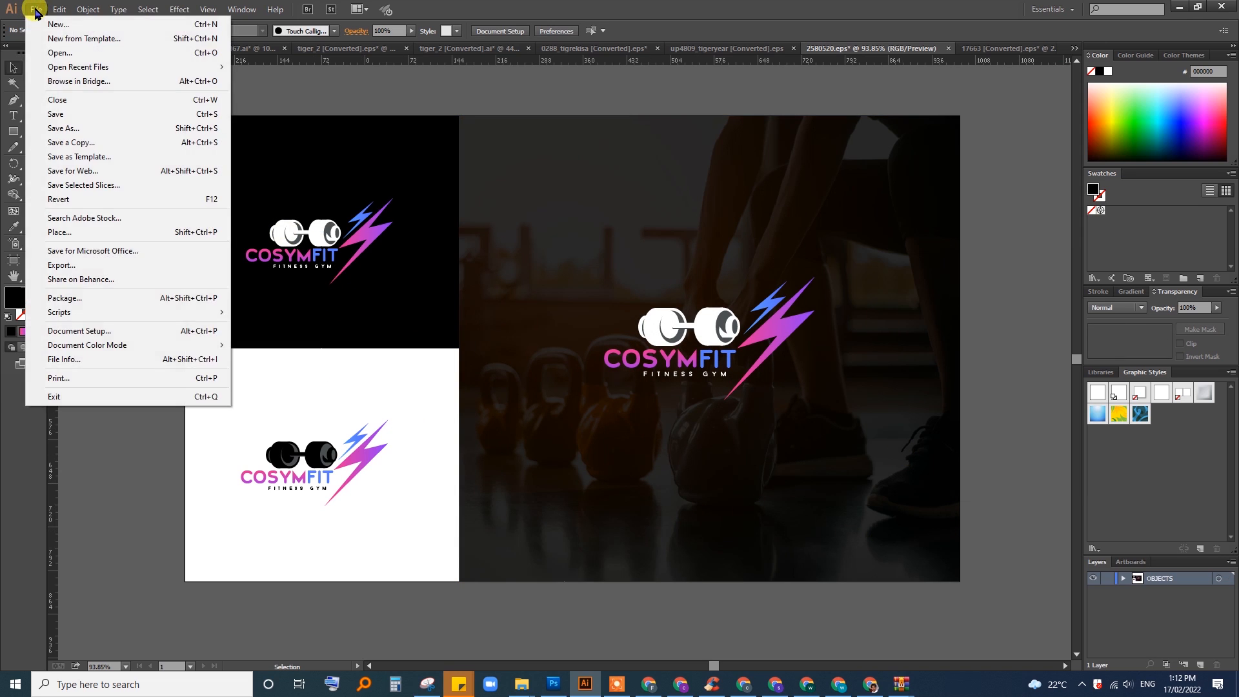
{"action": "left_click", "coordinate": [53, 265]}
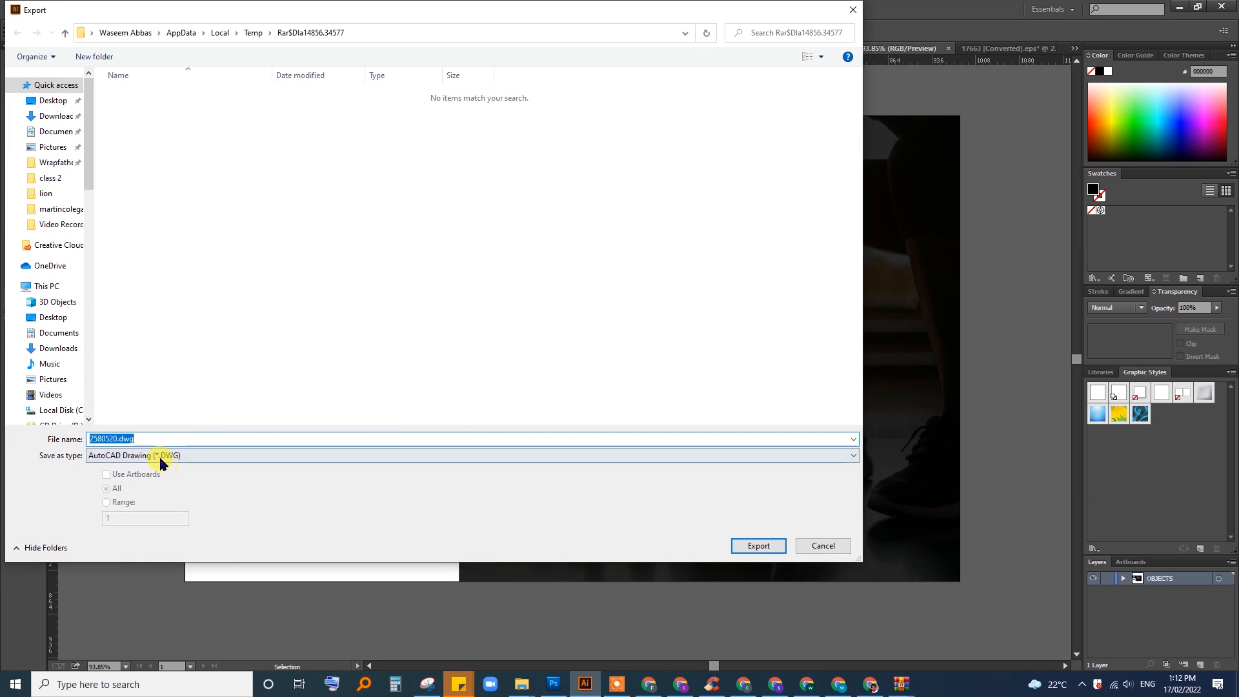
{"action": "left_click", "coordinate": [161, 456]}
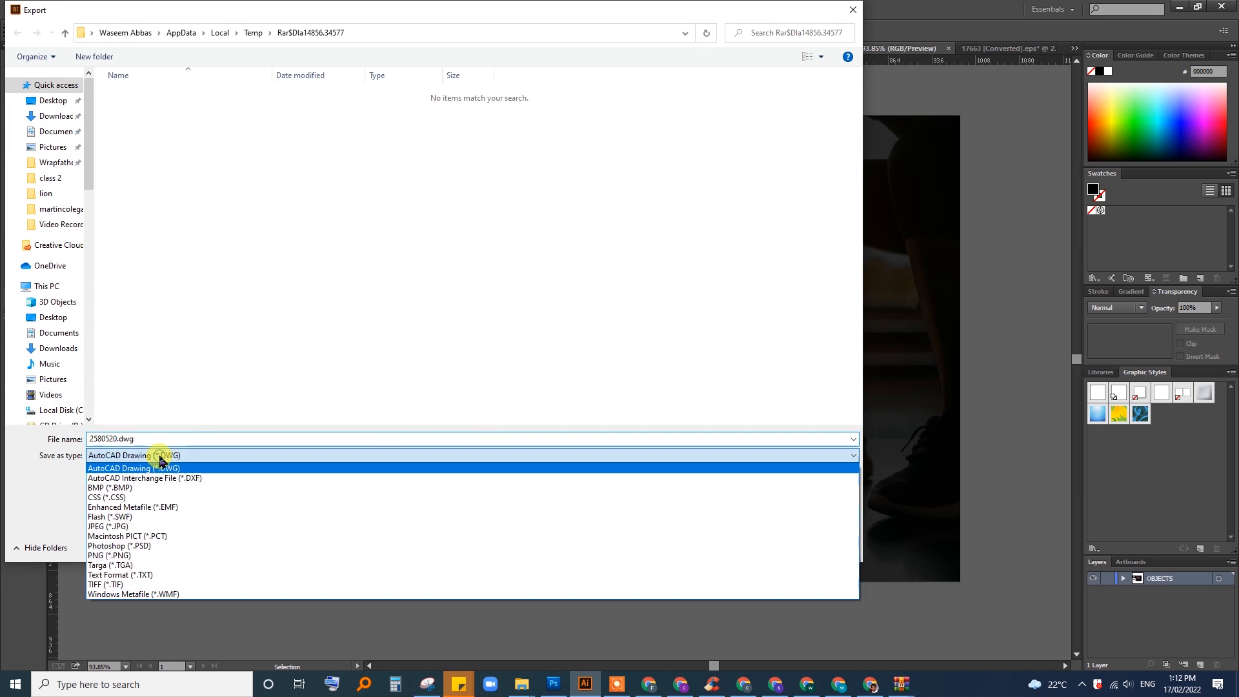
{"action": "left_click", "coordinate": [126, 526]}
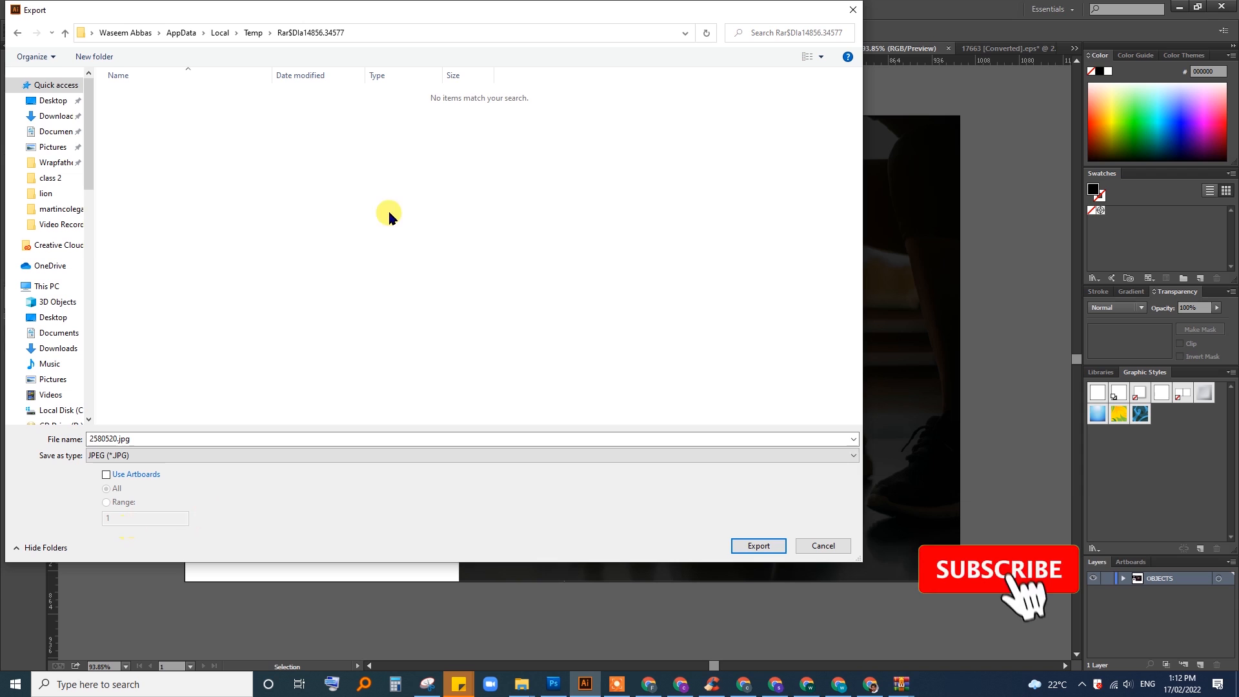
{"action": "left_click", "coordinate": [53, 101]}
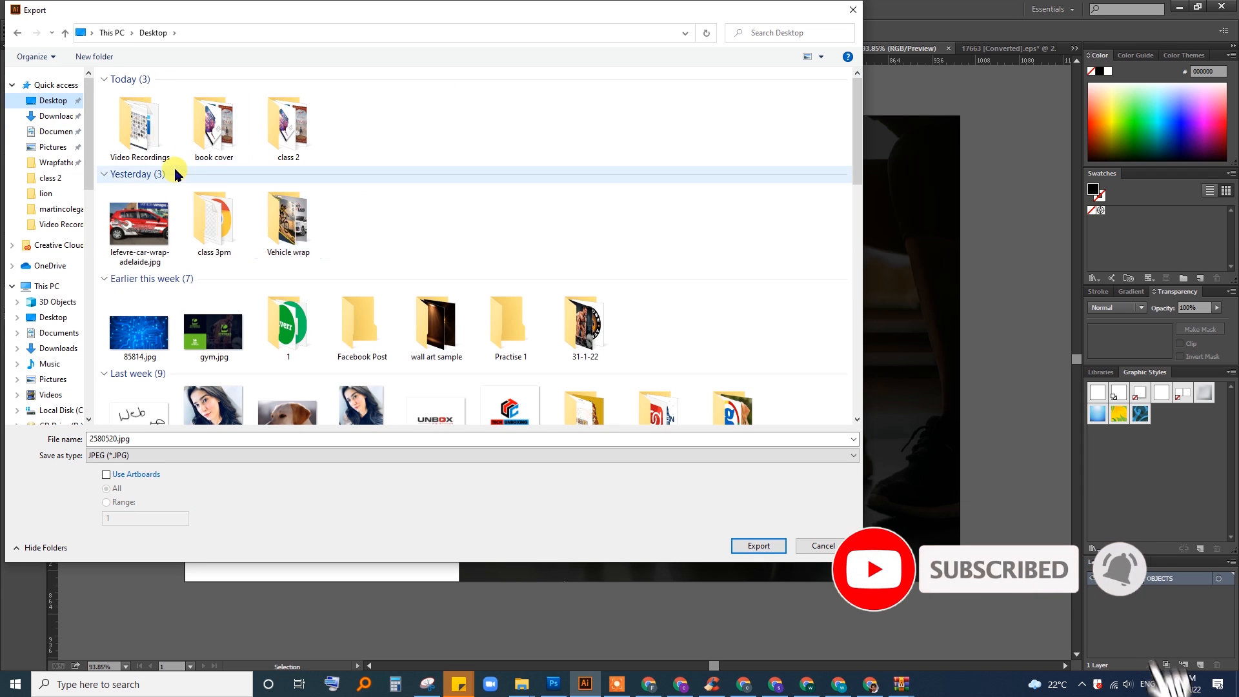
{"action": "double_click", "coordinate": [214, 126]}
Restrict the export to the artboard range and export the JPEG in RGB at quality 5 and 300 ppi.
{"action": "left_click", "coordinate": [107, 475]}
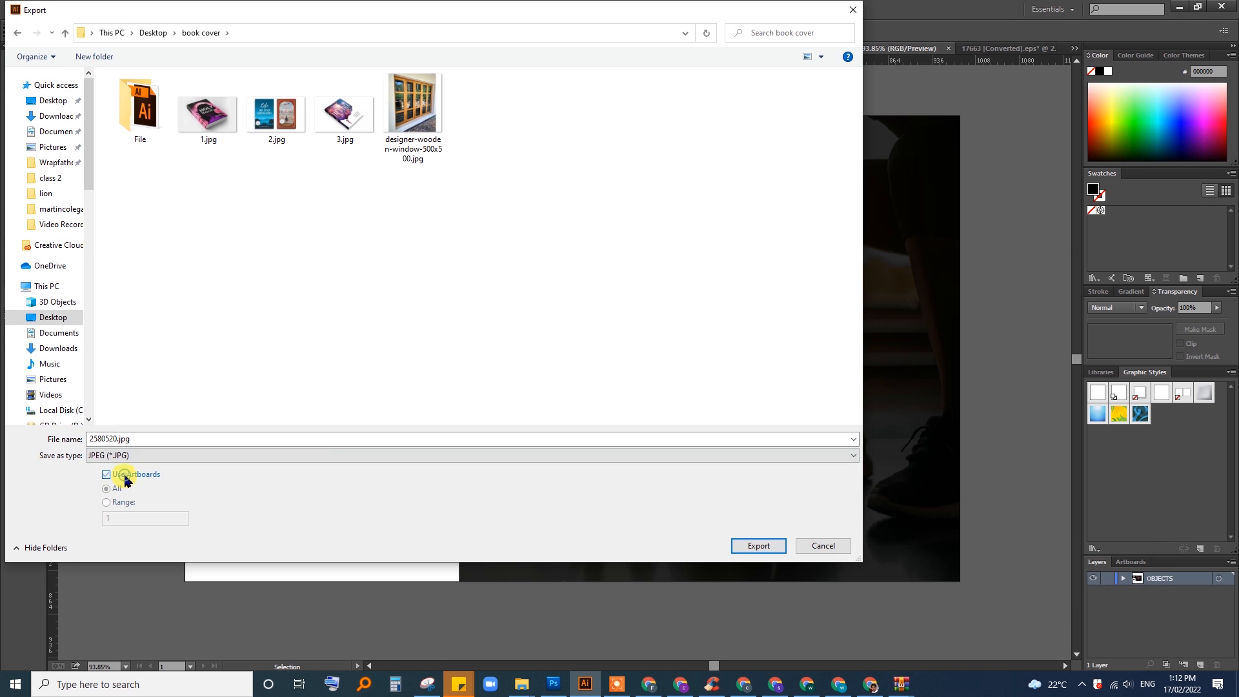
{"action": "left_click", "coordinate": [120, 507]}
{"action": "left_click", "coordinate": [758, 546]}
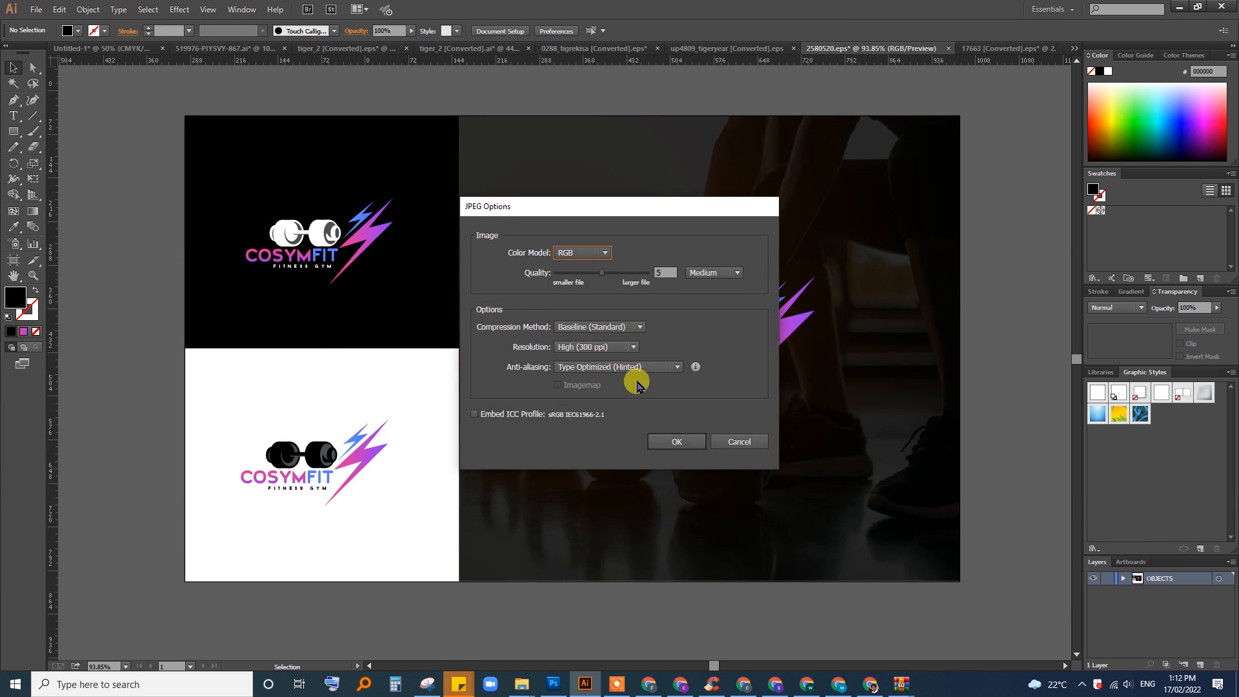
{"action": "left_click", "coordinate": [676, 442]}
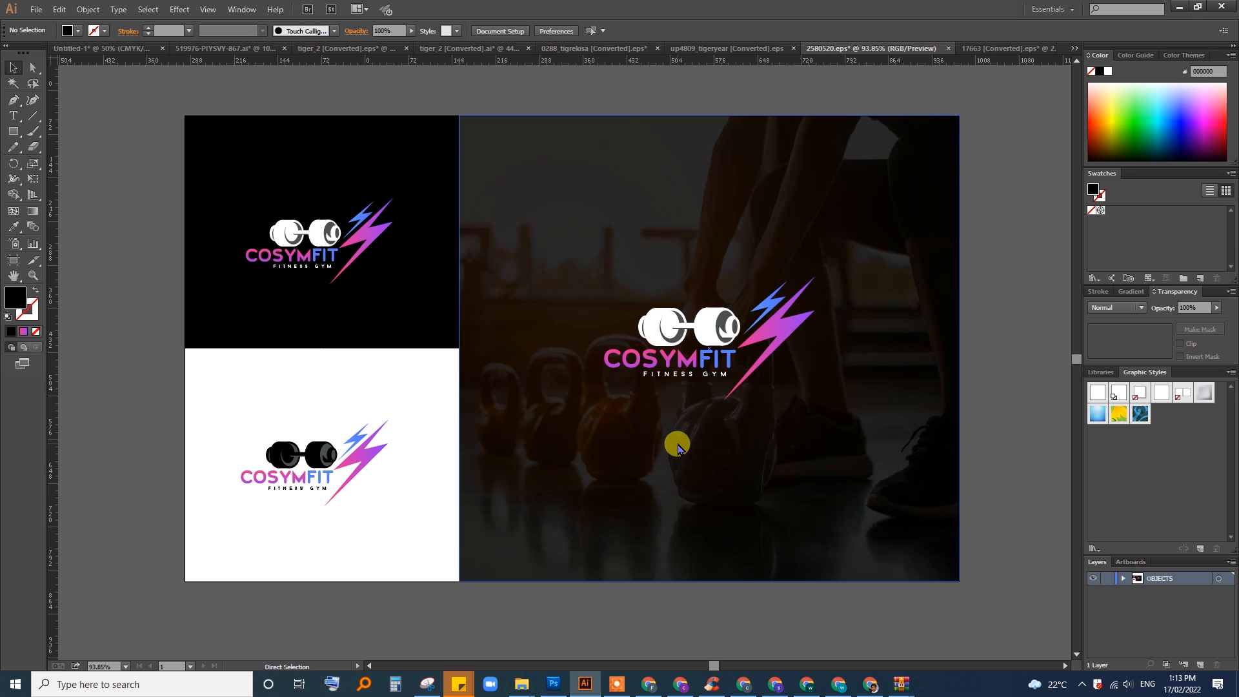
View the exported 2580520-01.jpg in Photos, then close it and dismiss the file-opening dialog.
{"action": "key", "text": "ctrl+o"}
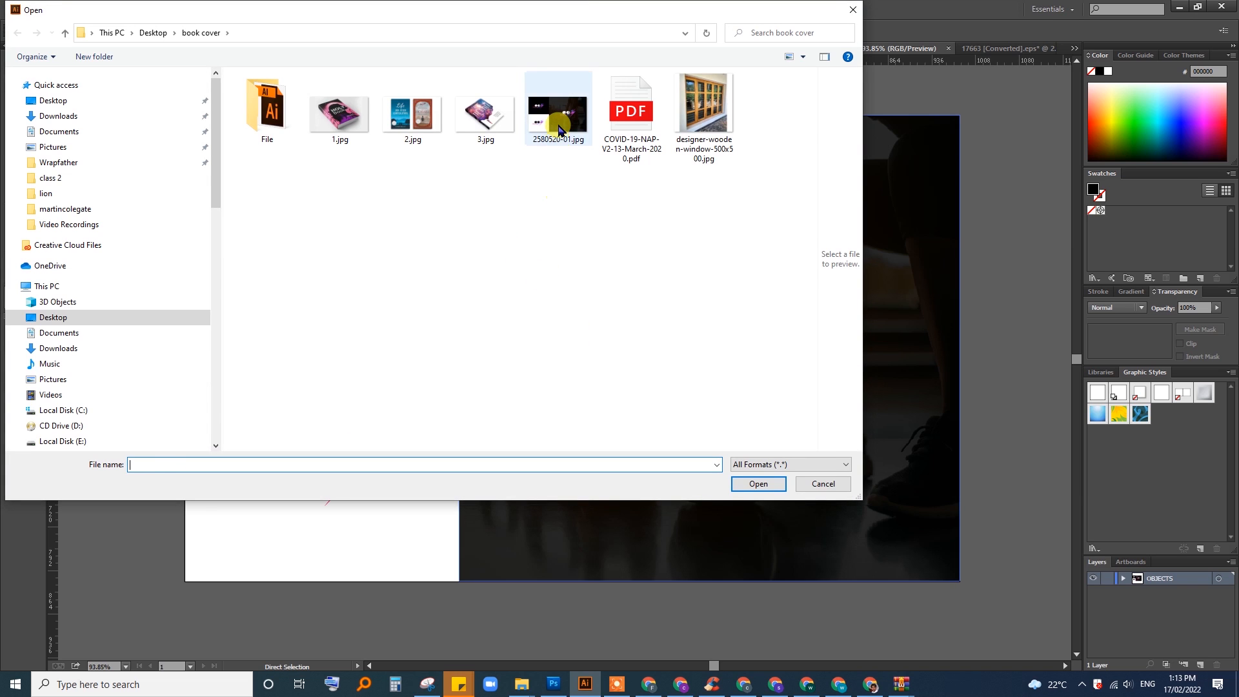
{"action": "double_click", "coordinate": [559, 128]}
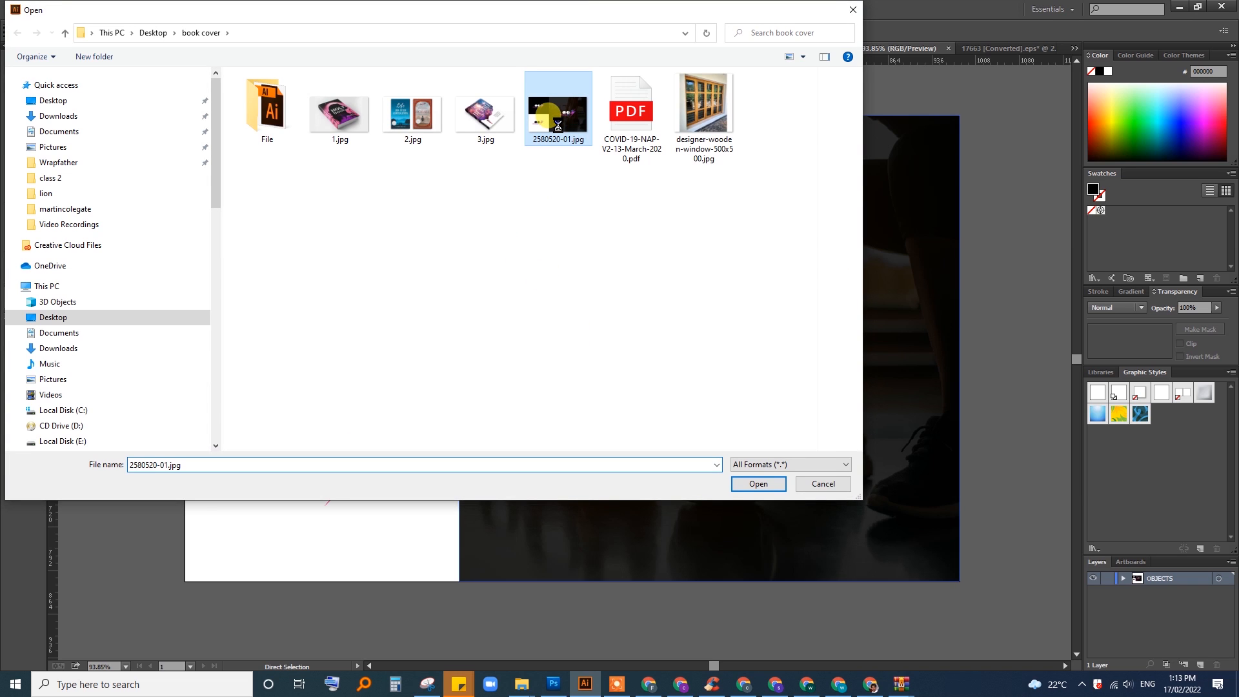
{"action": "right_click", "coordinate": [559, 124]}
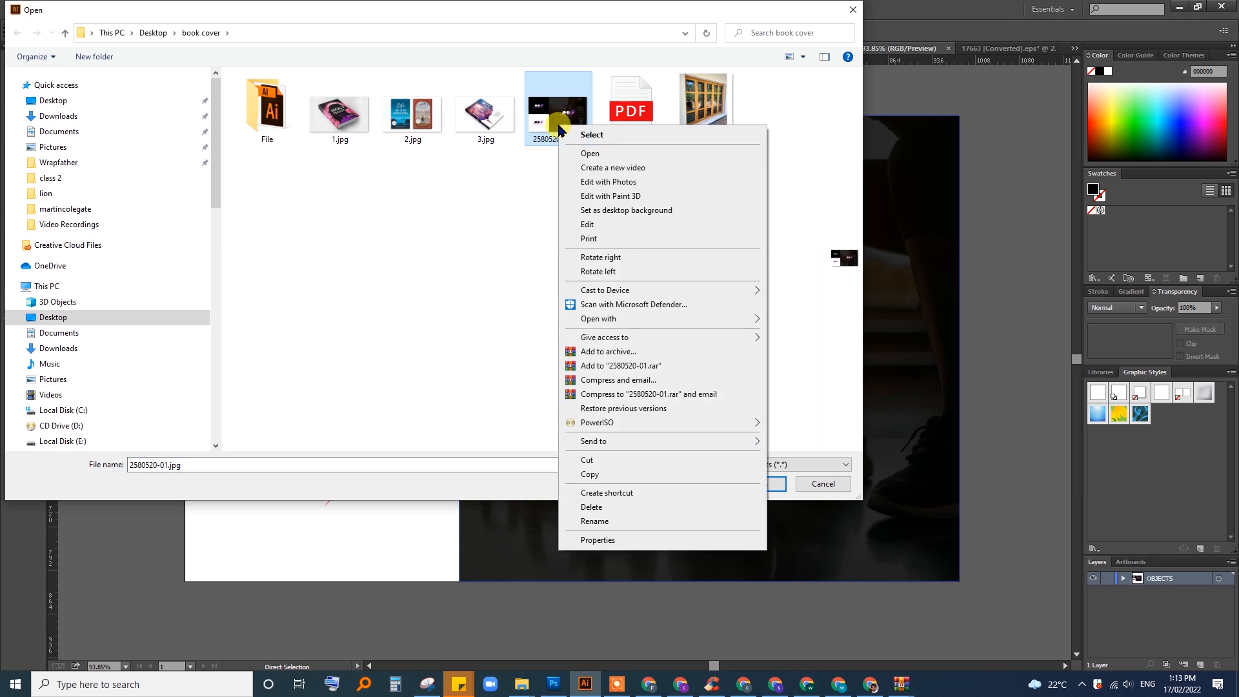
{"action": "left_click", "coordinate": [585, 156]}
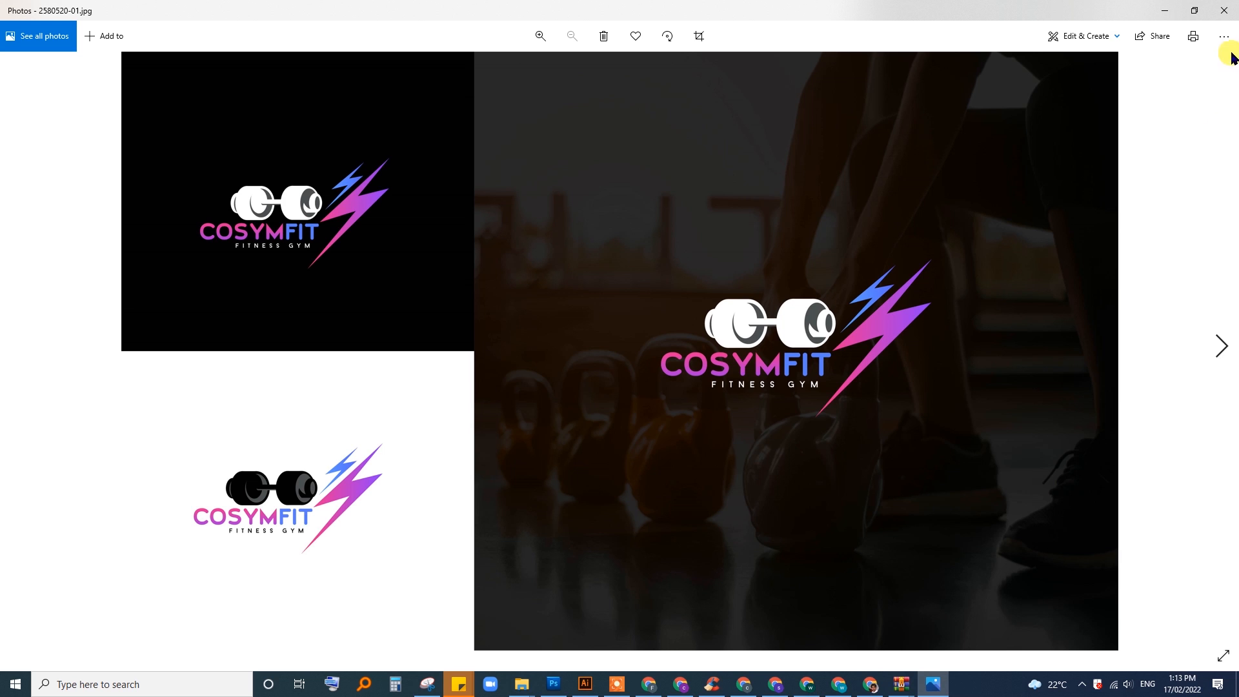
{"action": "left_click", "coordinate": [1225, 10]}
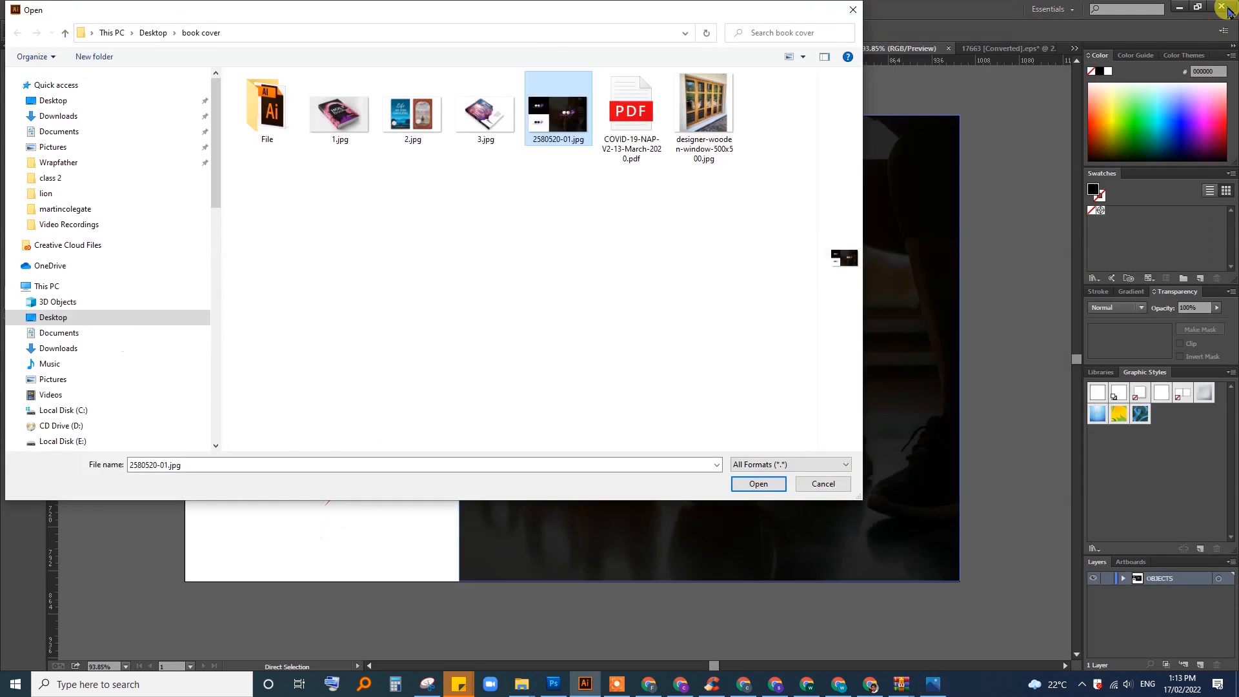
{"action": "left_click", "coordinate": [823, 484]}
Switch to Chrome and show the Sargodha Training Institute YouTube channel page.
{"action": "left_click", "coordinate": [649, 684]}
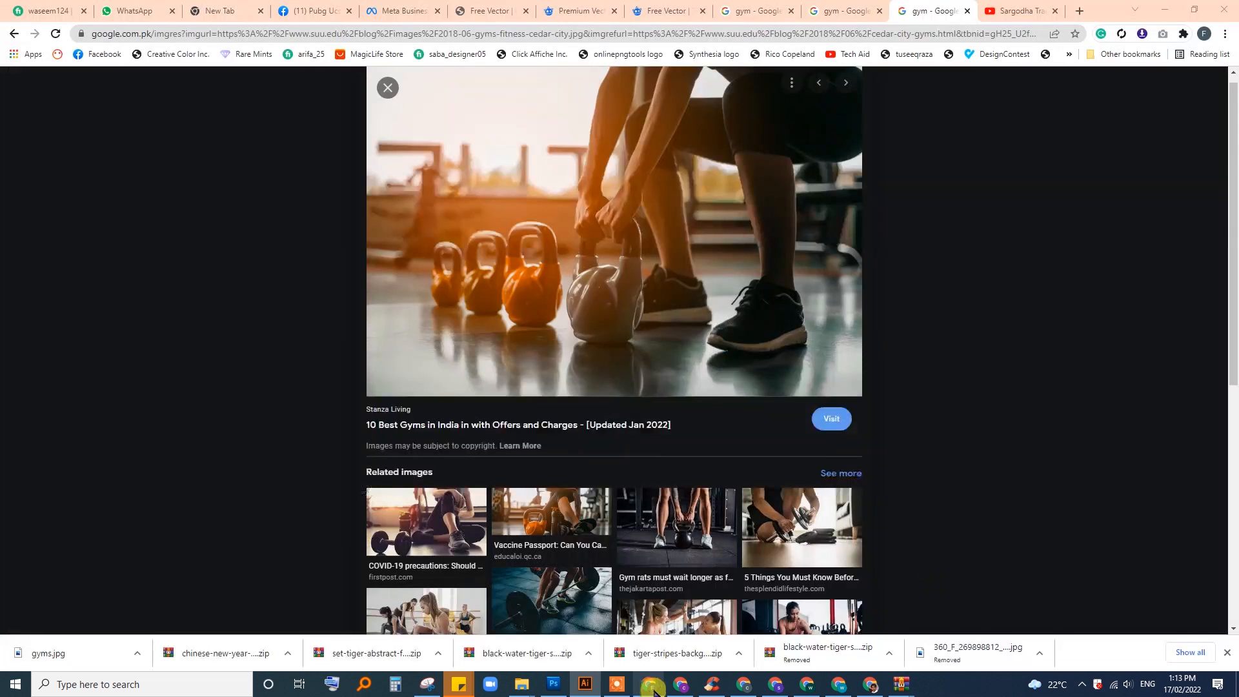
{"action": "left_click", "coordinate": [1047, 6]}
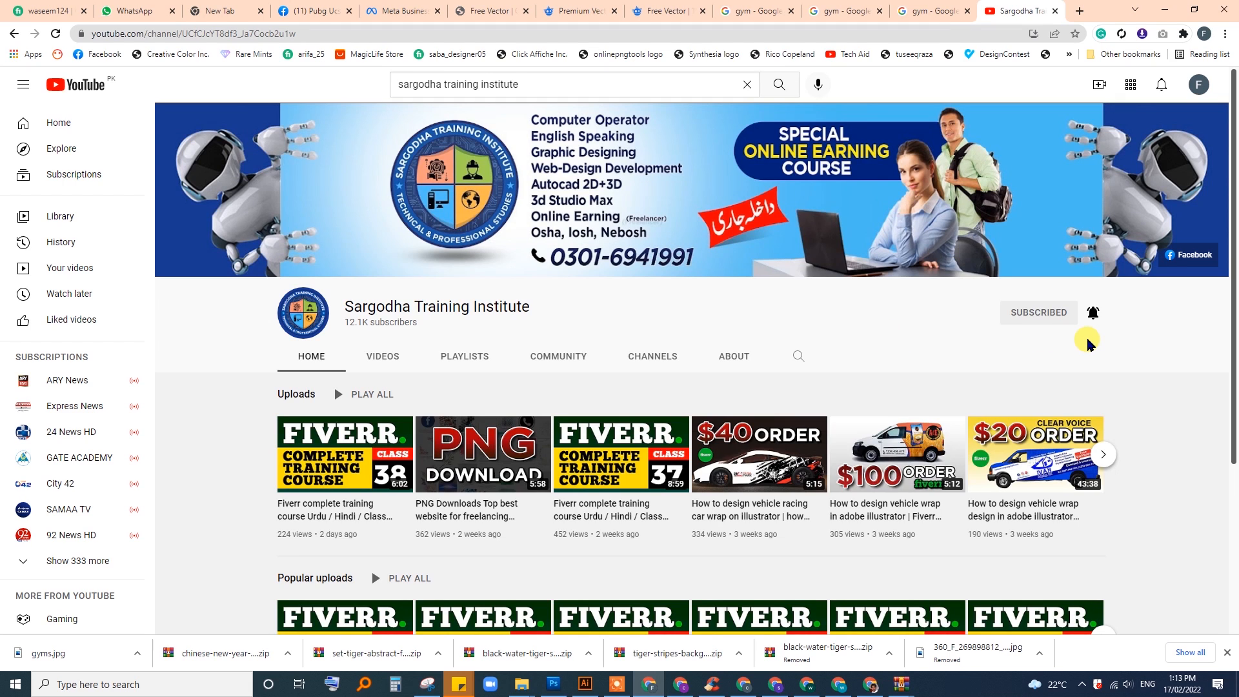